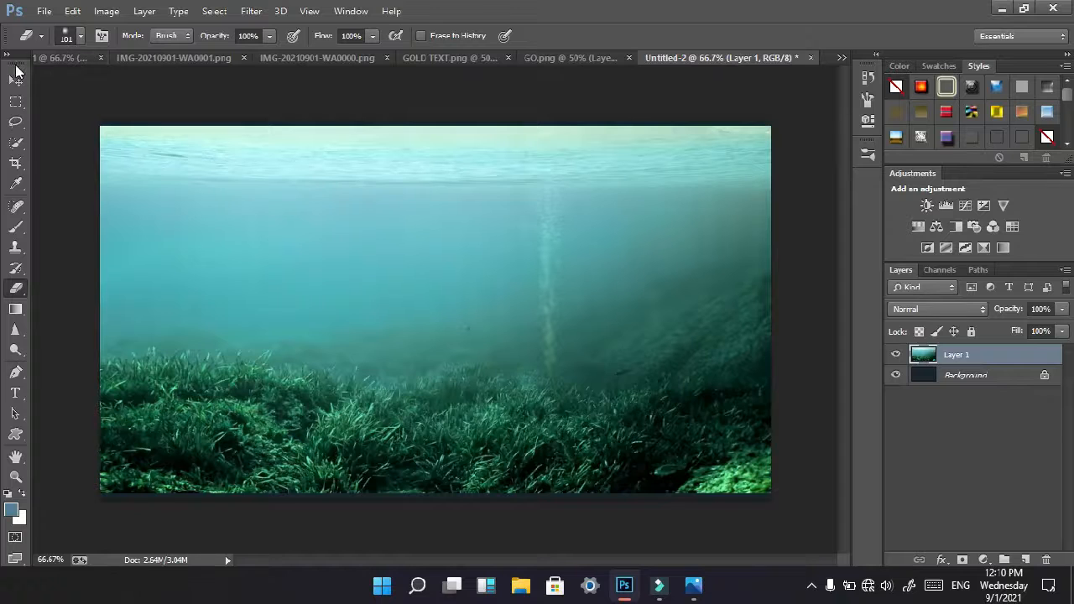
- Move the underwater photo on Layer 1 down to leave a dark strip of background uncovered above it
click(16, 81)
drag(606, 254, 606, 304)
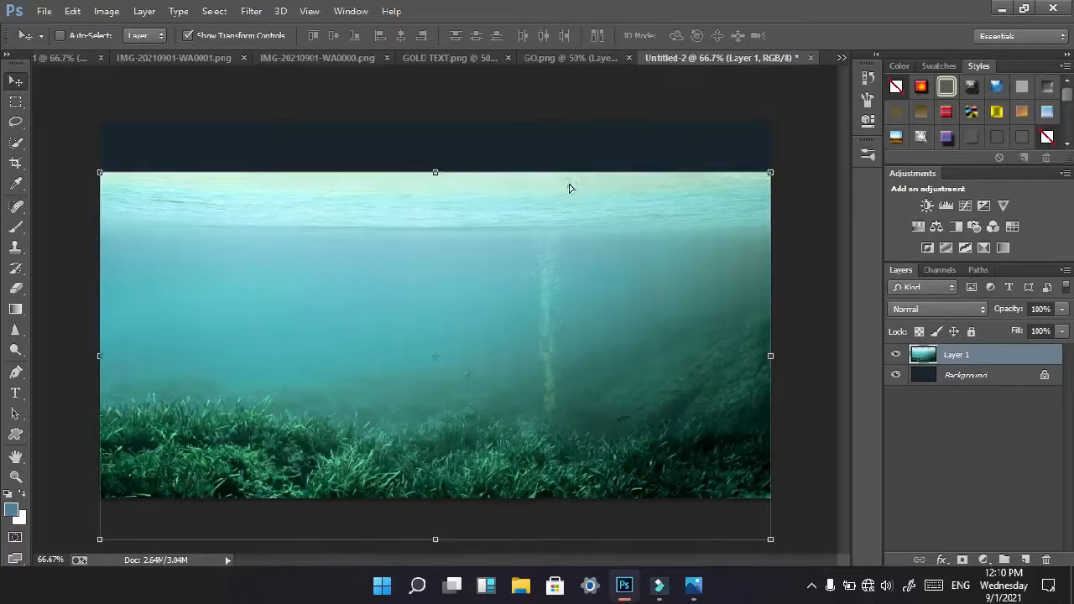
- Copy a full-width strip around the waterline from IMG-20210901-WA0000.png and paste it into Untitled-2
click(451, 57)
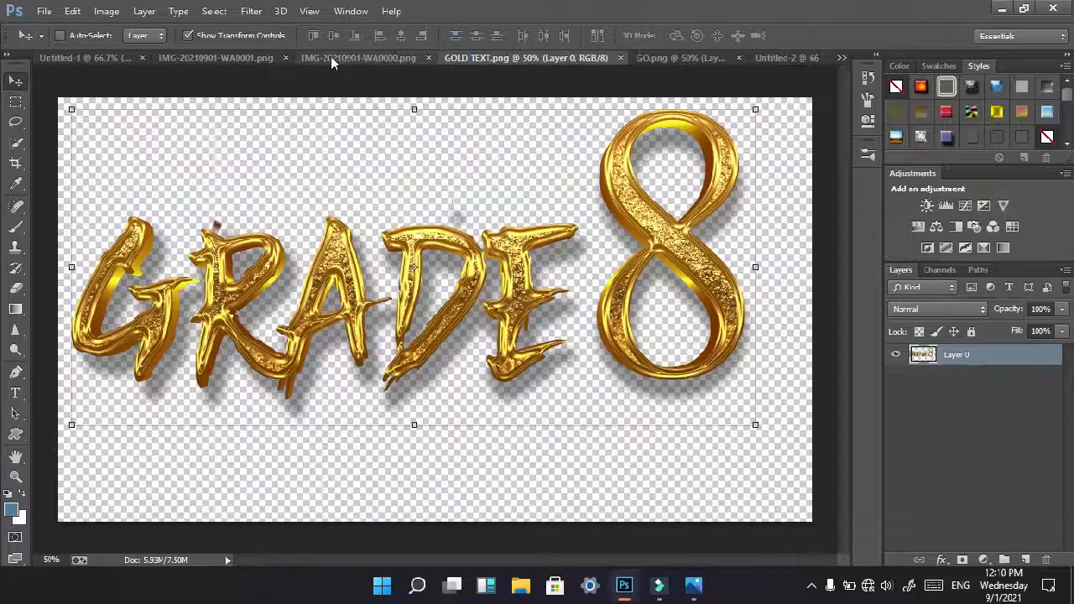
click(331, 57)
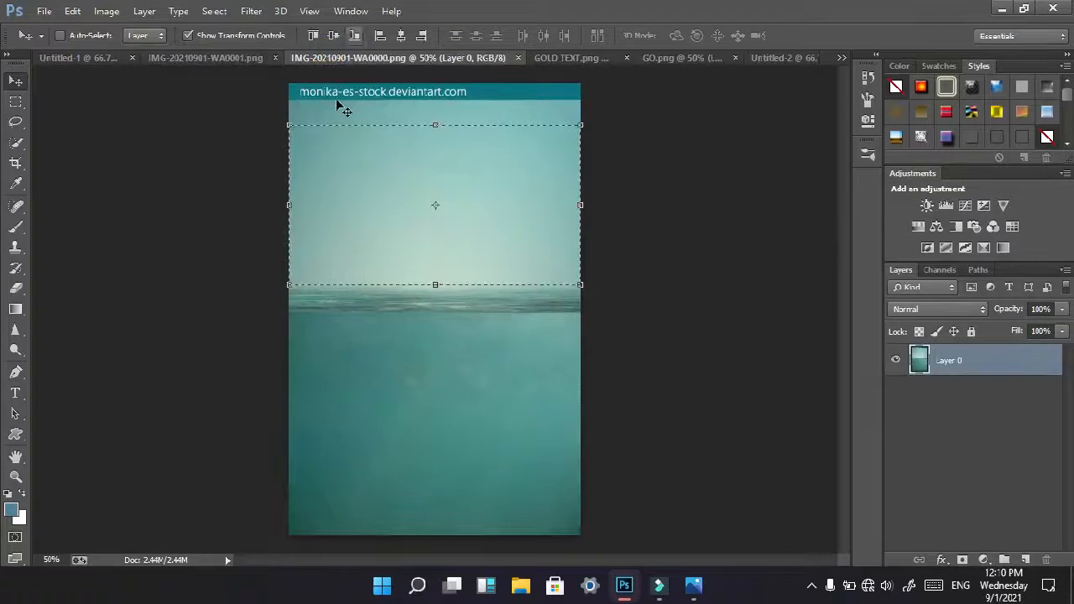
click(15, 102)
click(693, 263)
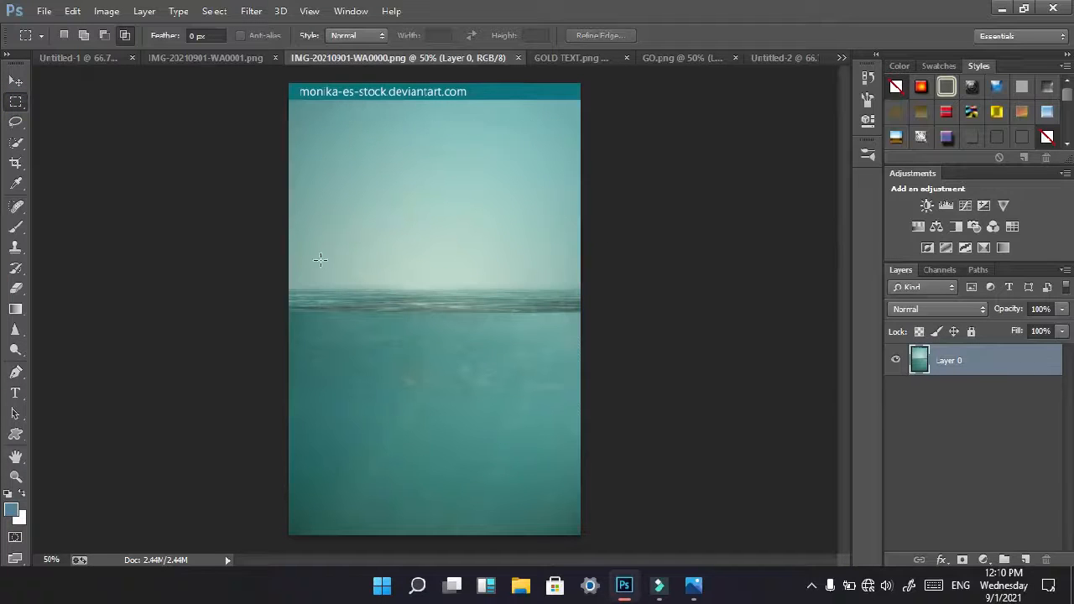
drag(263, 268, 681, 344)
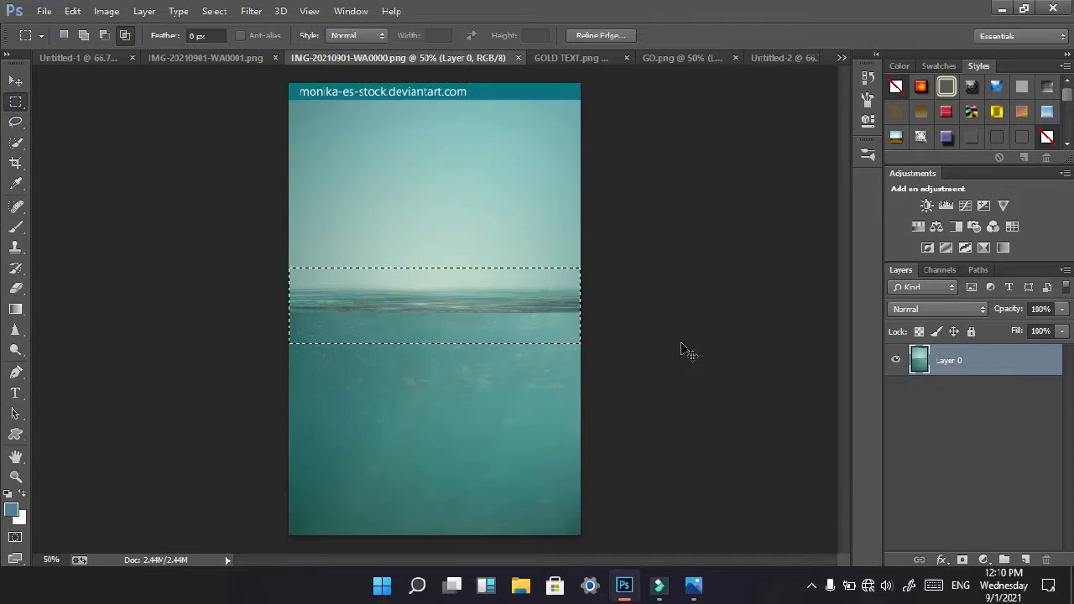
click(777, 53)
key(ctrl+v)
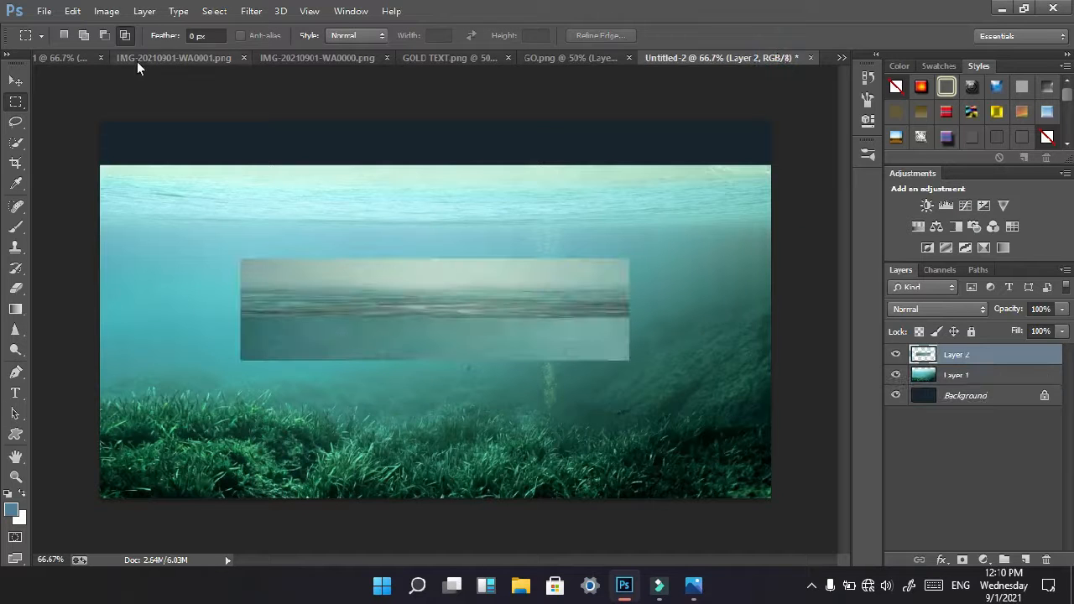
- Position the pasted waterline strip over the upper part of the underwater photo and scale it to the full canvas width
click(15, 81)
drag(445, 295, 316, 192)
drag(485, 260, 768, 316)
click(710, 37)
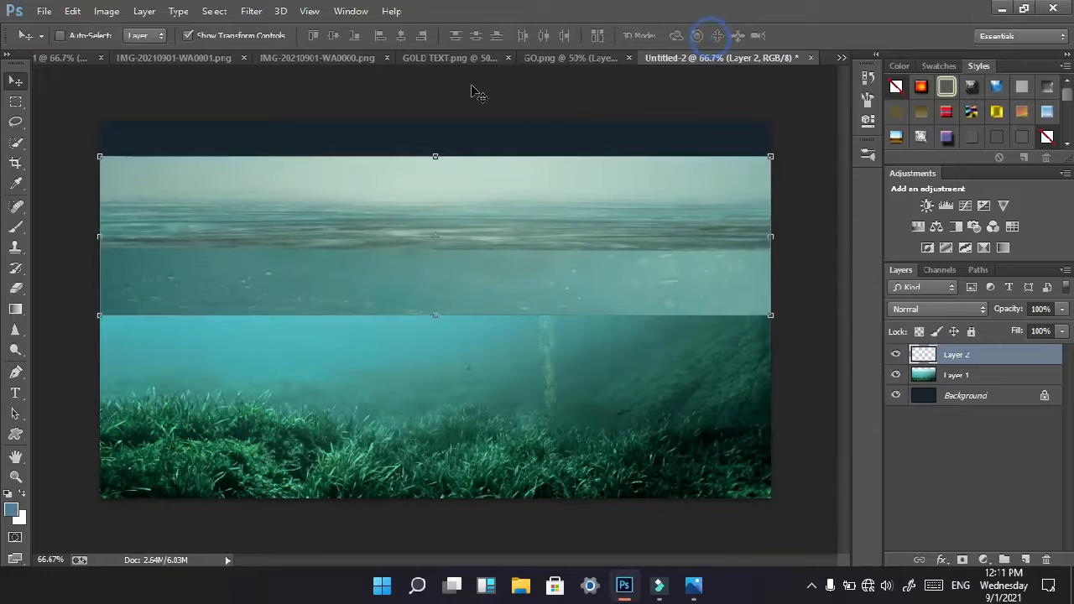
- Copy the sky area above the waterline from IMG-20210901-WA0000.png and paste it into Untitled-2
click(324, 57)
click(216, 64)
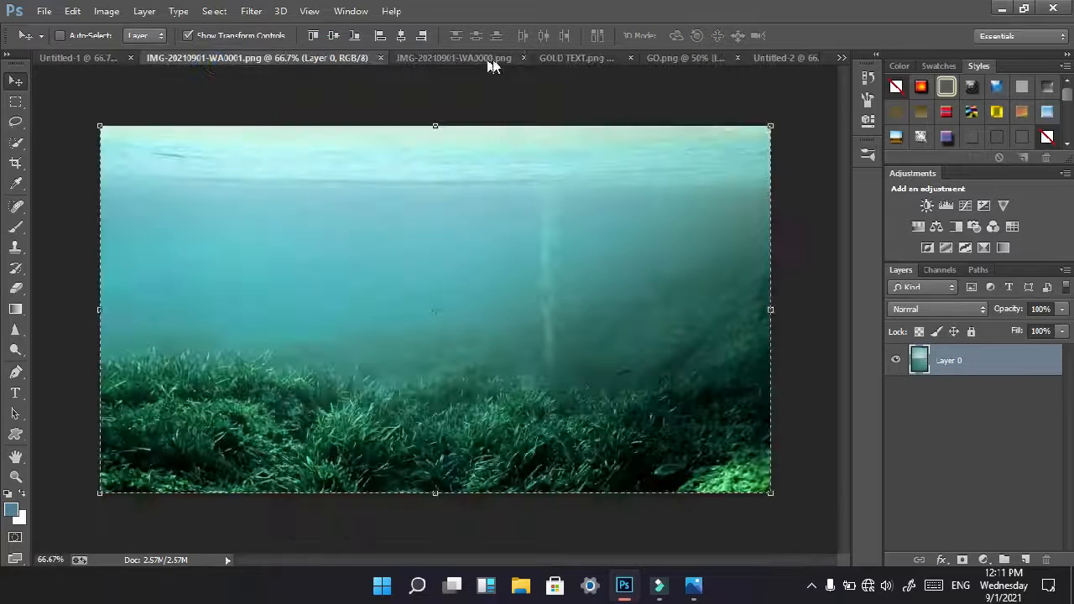
click(481, 60)
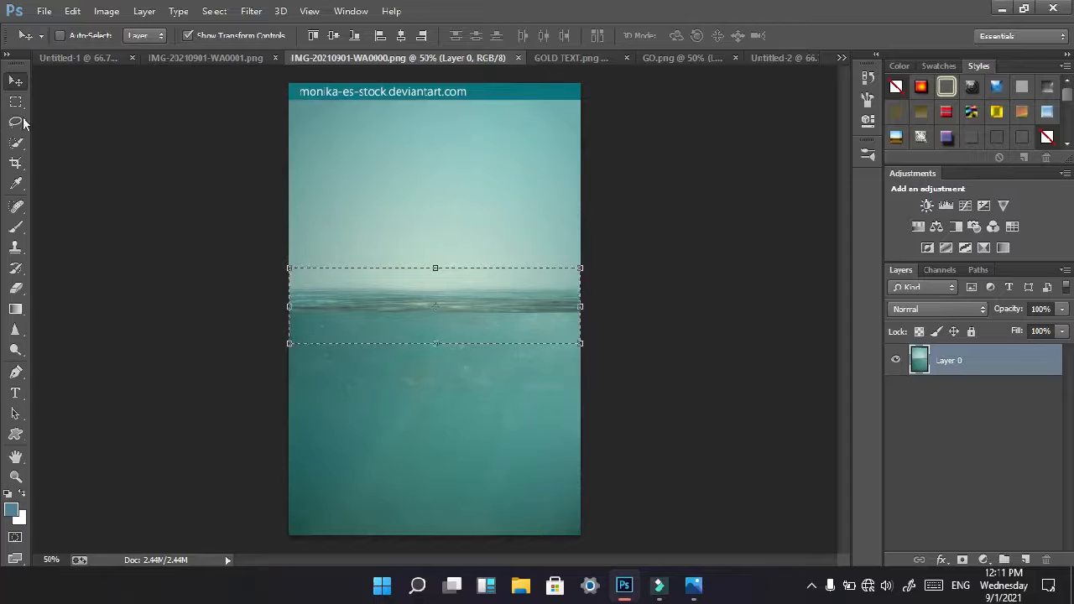
click(15, 100)
click(563, 246)
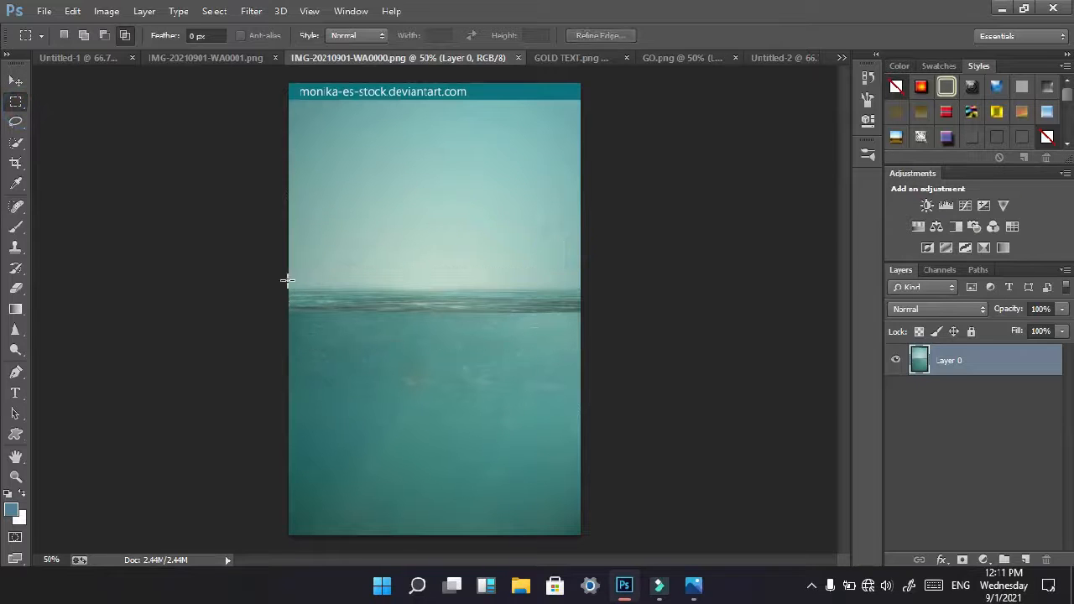
drag(287, 280, 643, 127)
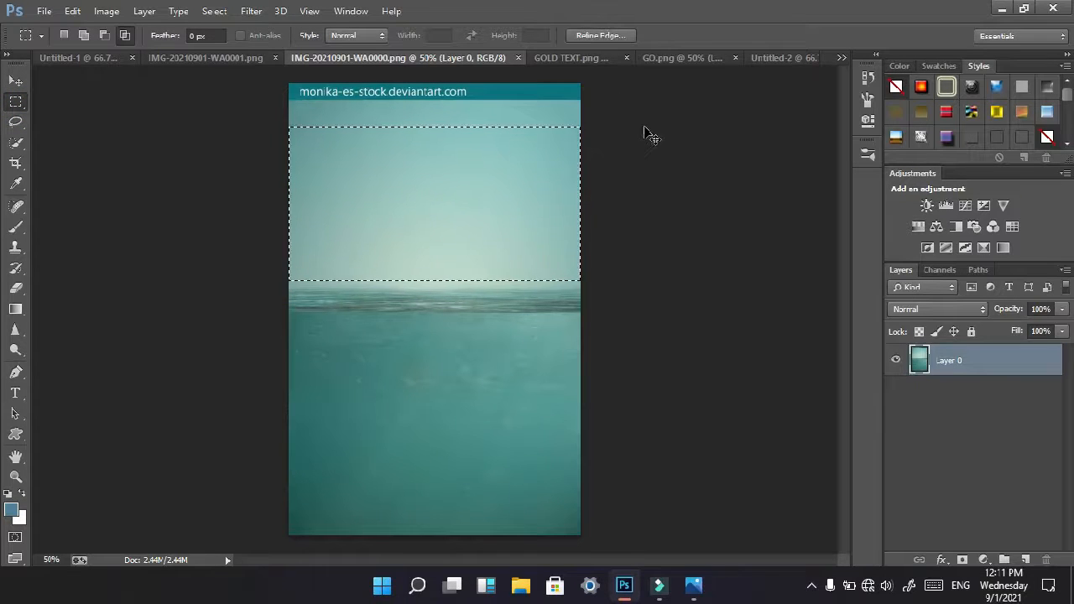
click(800, 58)
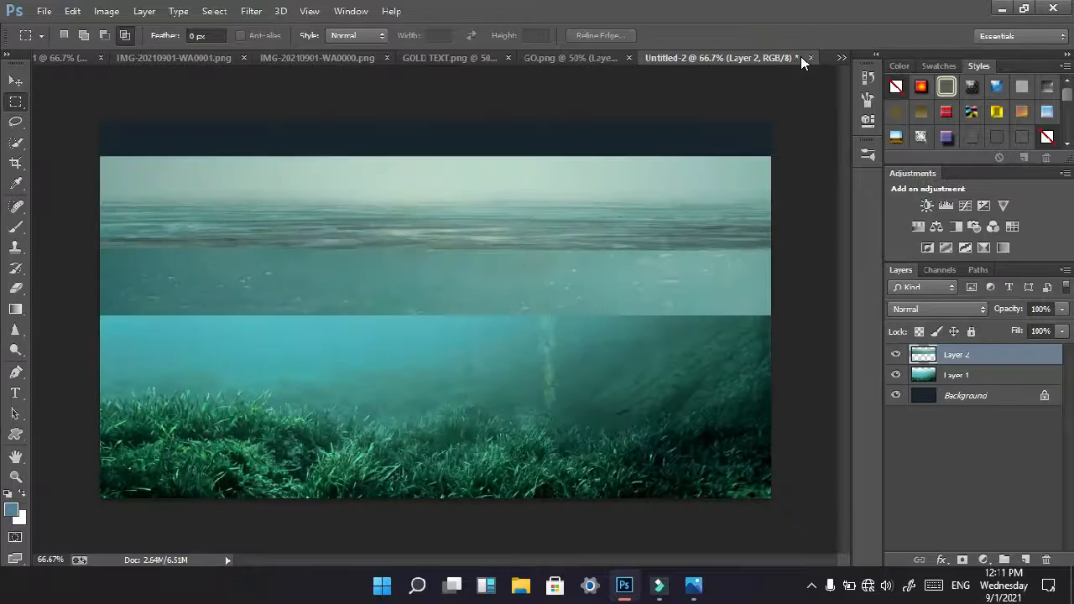
key(ctrl+v)
- Place the pasted sky layer beneath Layer 1 and stretch it across the full width of the canvas's upper area
drag(999, 358, 1002, 406)
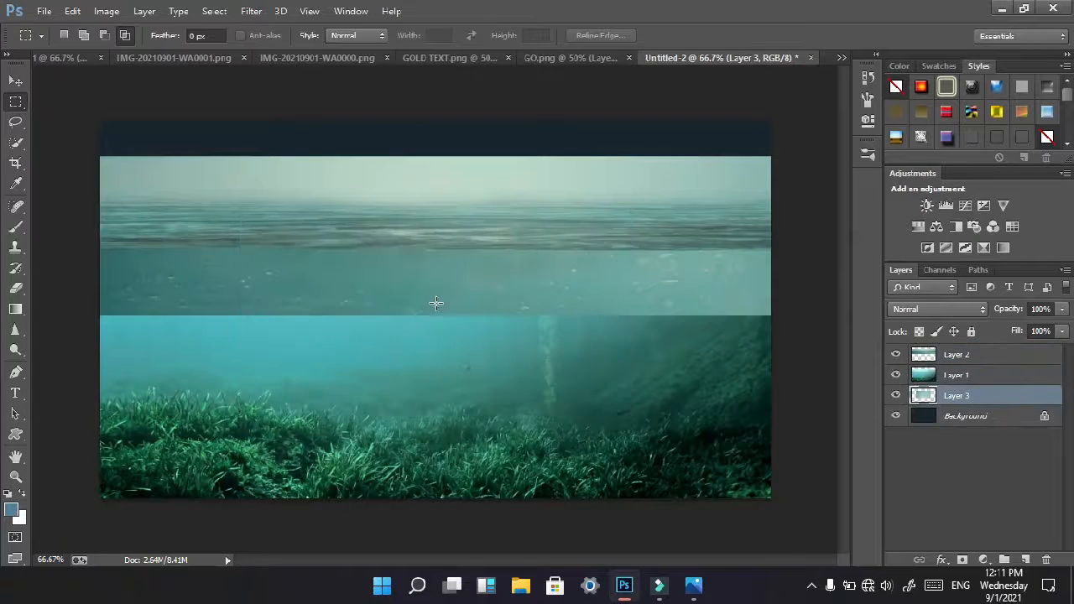
click(16, 82)
drag(561, 304, 425, 185)
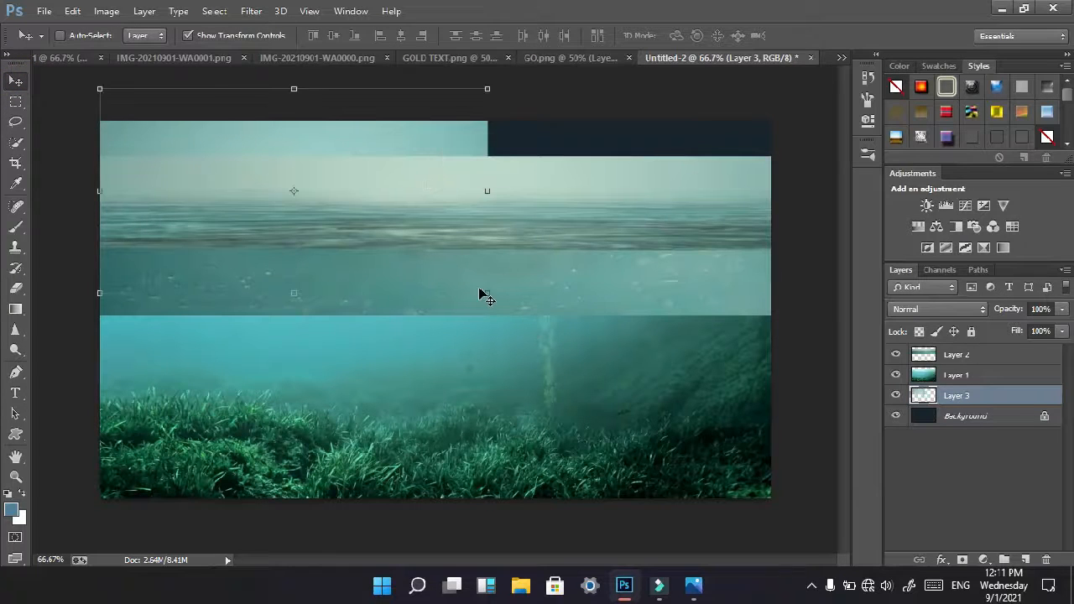
drag(485, 296, 445, 306)
drag(454, 205, 782, 178)
key(Return)
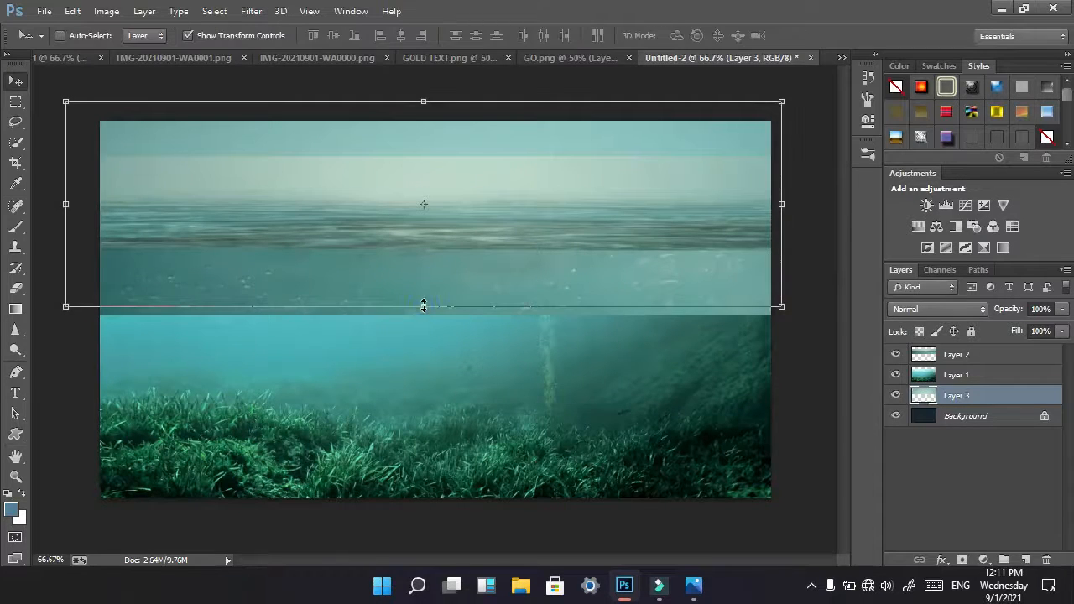
drag(424, 306, 425, 326)
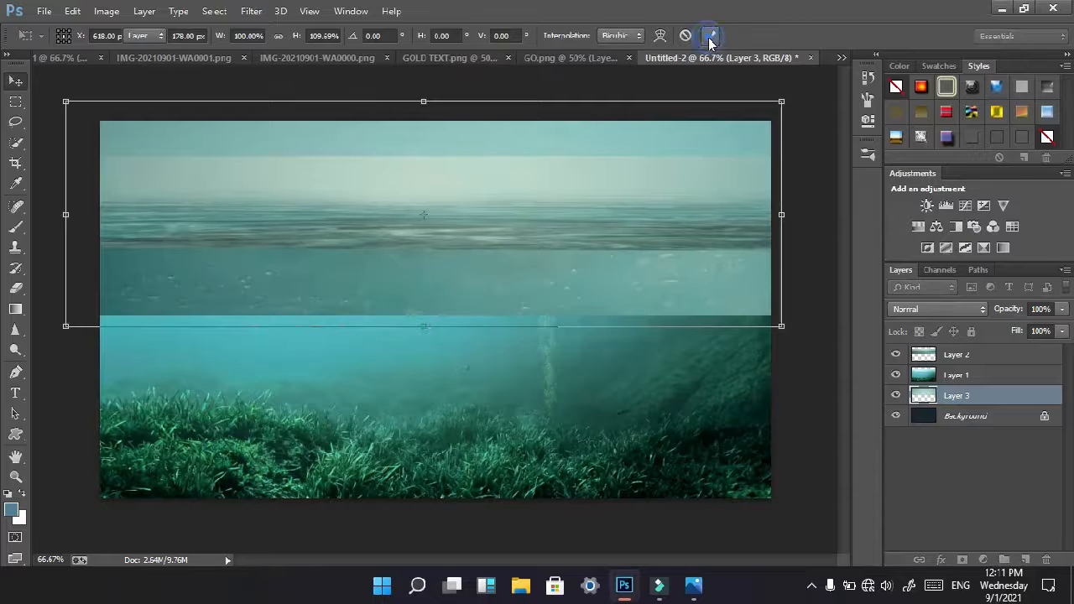
click(709, 38)
- Erase the hard upper edge of the waterline strip on Layer 2 with the Eraser
click(942, 353)
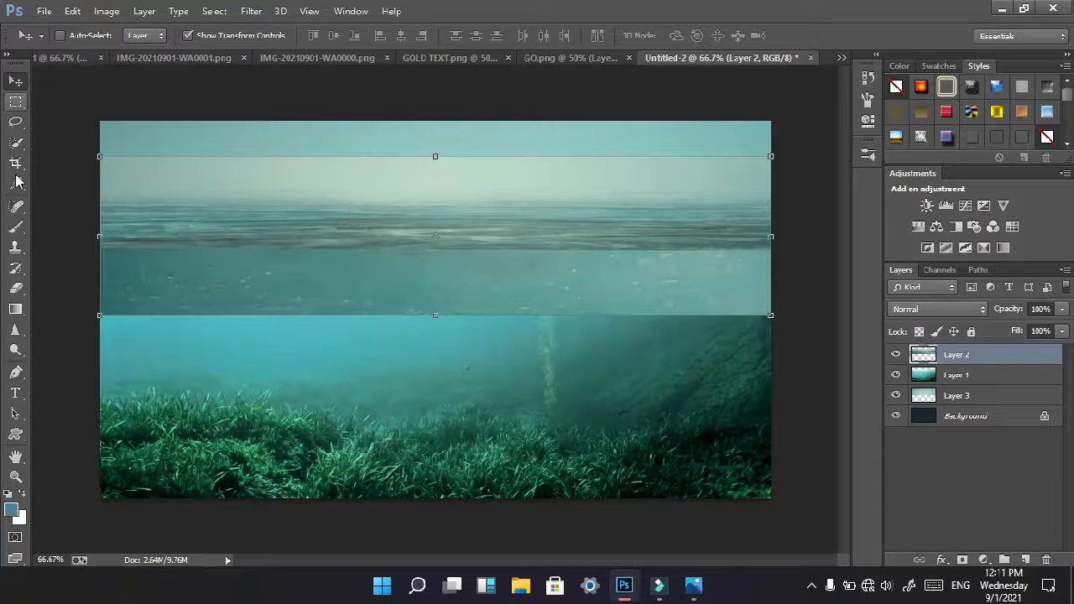
click(23, 291)
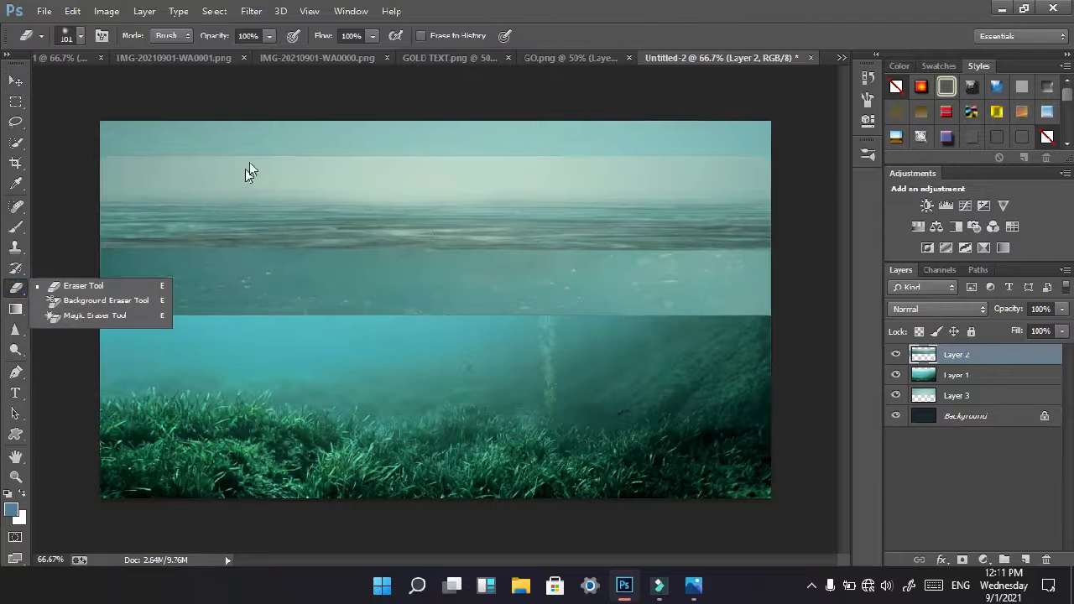
mouse_move(235, 159)
mouse_down()
mouse_move(92, 158)
mouse_move(221, 169)
mouse_move(378, 160)
mouse_move(40, 164)
mouse_move(484, 165)
mouse_move(597, 151)
mouse_move(442, 175)
mouse_move(492, 161)
mouse_move(765, 144)
mouse_move(661, 172)
mouse_move(805, 174)
mouse_up()
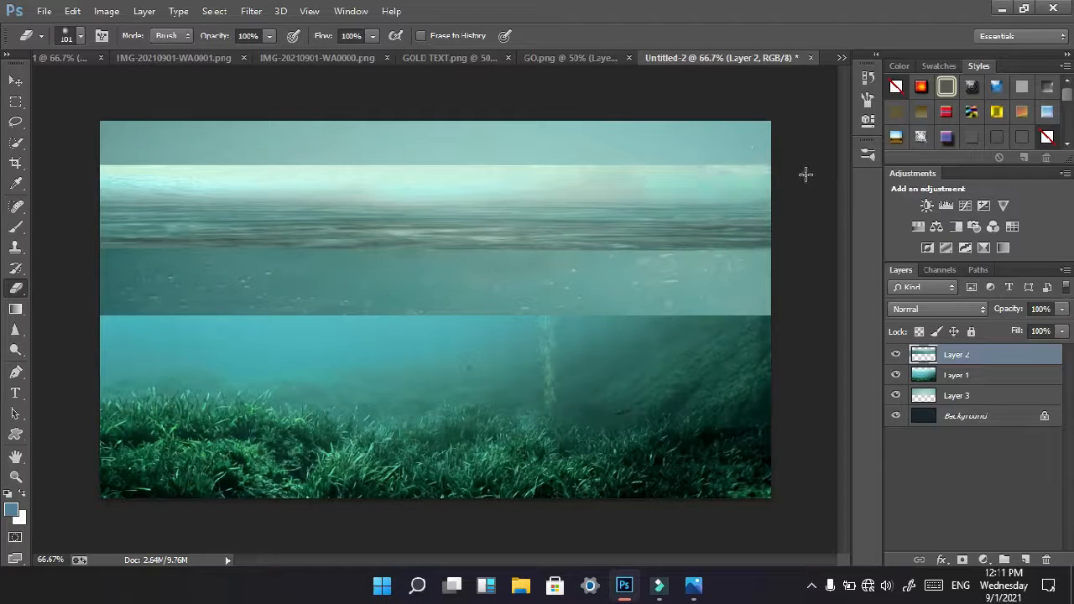
- Erase the murky area below the waterline on Layer 2 across the canvas to reveal the underwater photo
mouse_move(91, 247)
mouse_down()
mouse_move(144, 283)
mouse_move(221, 290)
mouse_move(65, 295)
mouse_move(322, 307)
mouse_move(79, 271)
mouse_move(286, 255)
mouse_move(176, 255)
mouse_move(240, 286)
mouse_up()
key(ctrl+z)
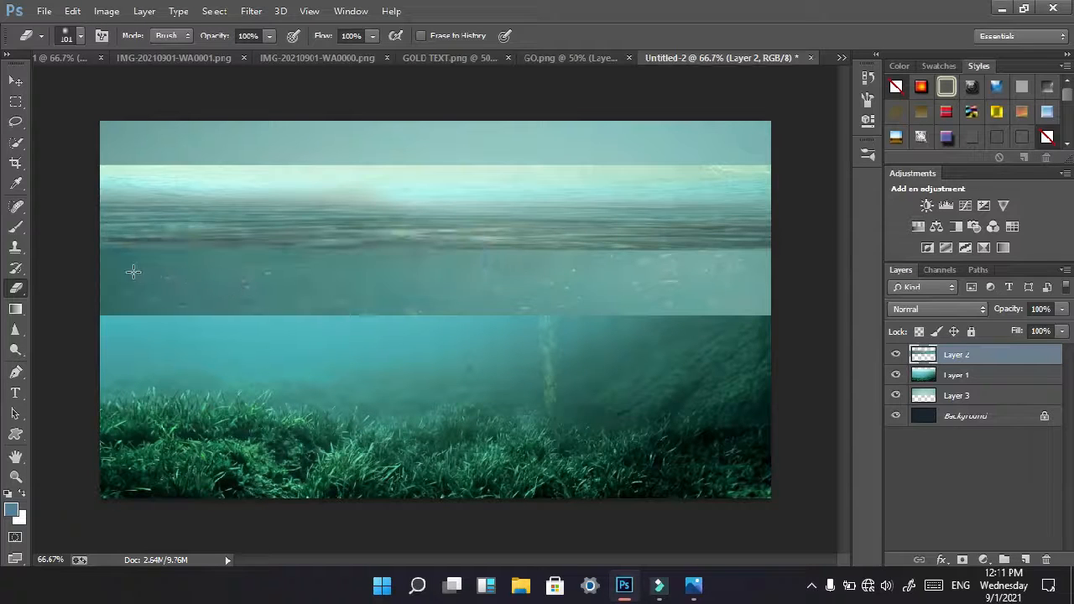
mouse_move(131, 271)
mouse_down()
mouse_move(163, 278)
mouse_move(97, 288)
mouse_move(126, 303)
mouse_move(93, 291)
mouse_move(185, 280)
mouse_move(88, 267)
mouse_move(432, 284)
mouse_move(276, 289)
mouse_move(216, 266)
mouse_move(433, 271)
mouse_move(349, 285)
mouse_move(417, 295)
mouse_move(418, 353)
mouse_up()
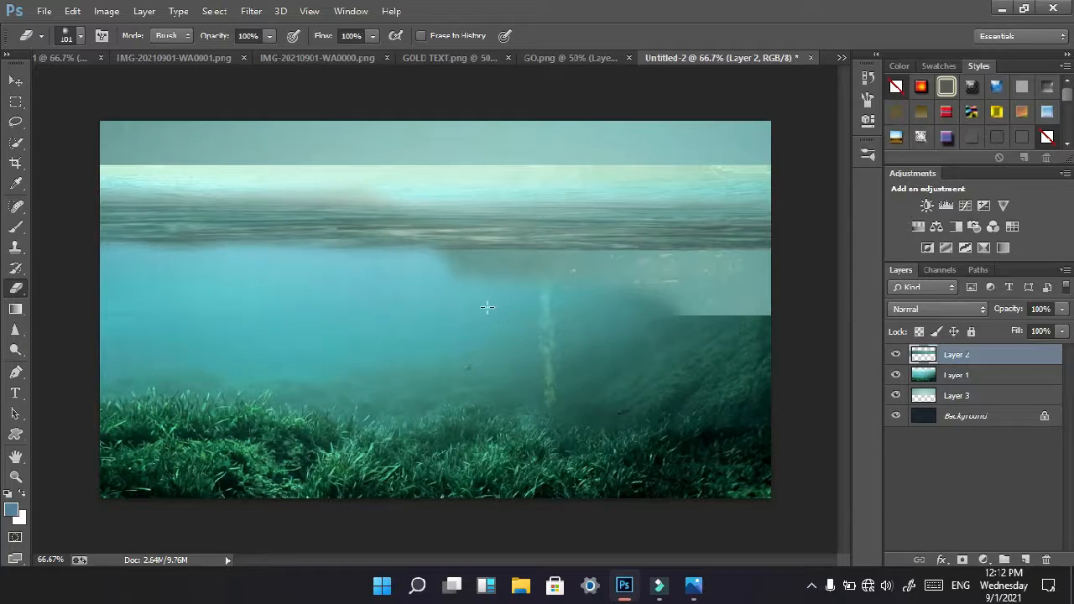
mouse_move(533, 265)
mouse_down()
mouse_move(620, 272)
mouse_move(572, 277)
mouse_up()
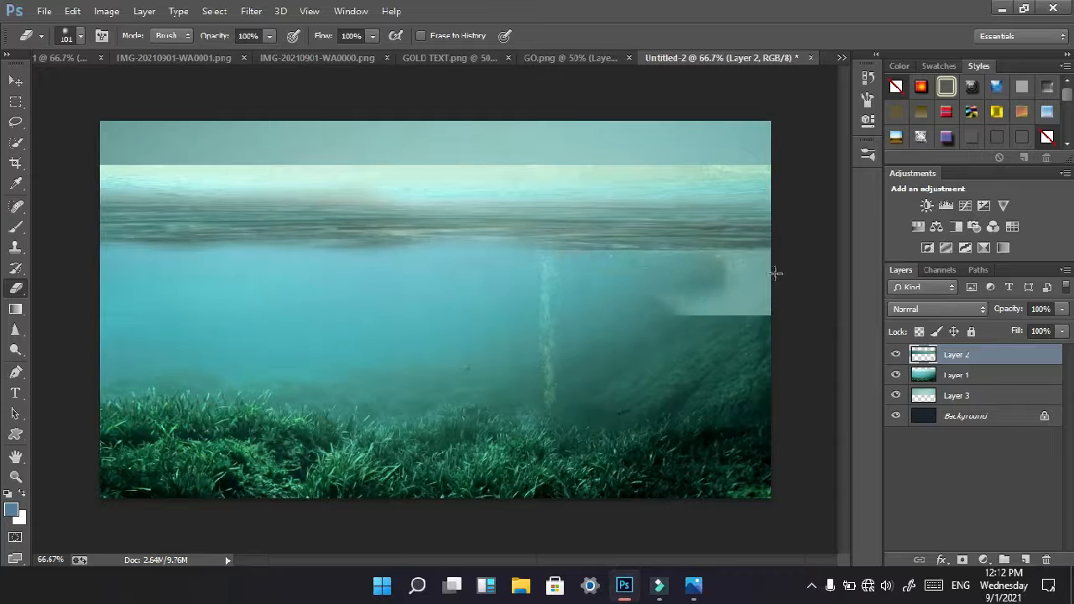
mouse_move(775, 273)
mouse_down()
mouse_move(672, 315)
mouse_move(756, 287)
mouse_up()
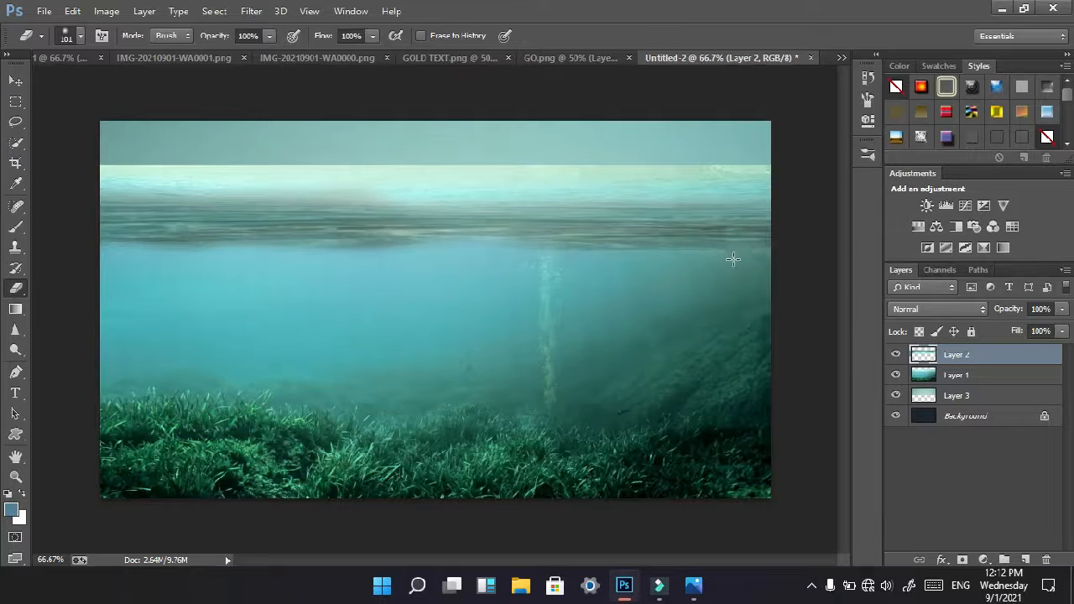
- Erase the upper part of the underwater photo on Layer 1 across the canvas to just below the waterline strip
click(960, 383)
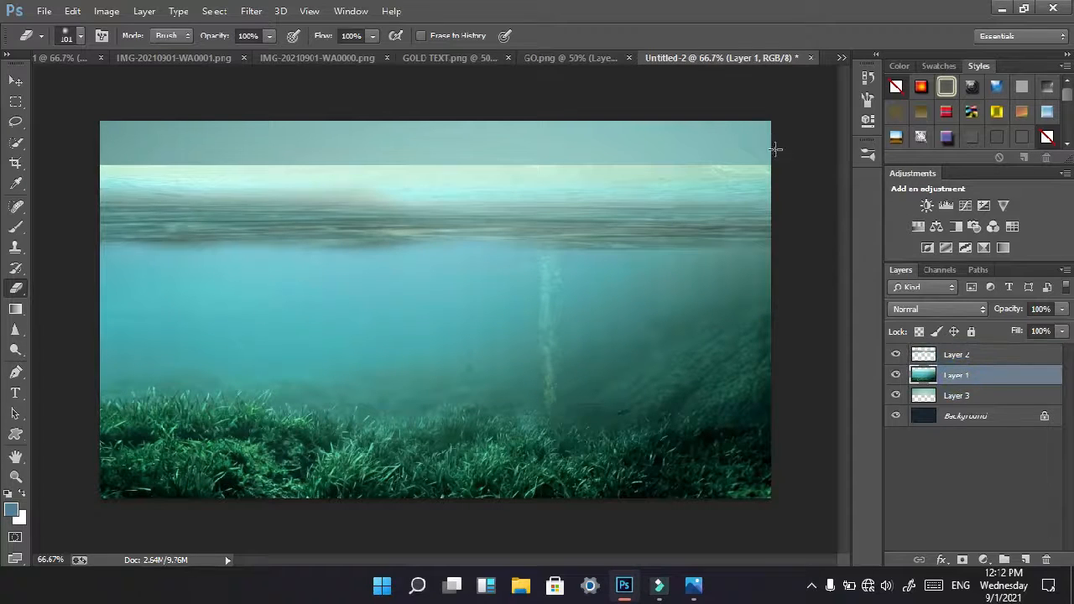
mouse_move(775, 150)
mouse_down()
mouse_move(627, 190)
mouse_move(793, 180)
mouse_move(461, 151)
mouse_move(690, 138)
mouse_move(263, 158)
mouse_move(500, 157)
mouse_move(269, 183)
mouse_move(609, 185)
mouse_move(223, 186)
mouse_move(418, 177)
mouse_move(258, 173)
mouse_move(164, 149)
mouse_move(300, 178)
mouse_move(121, 192)
mouse_move(264, 194)
mouse_up()
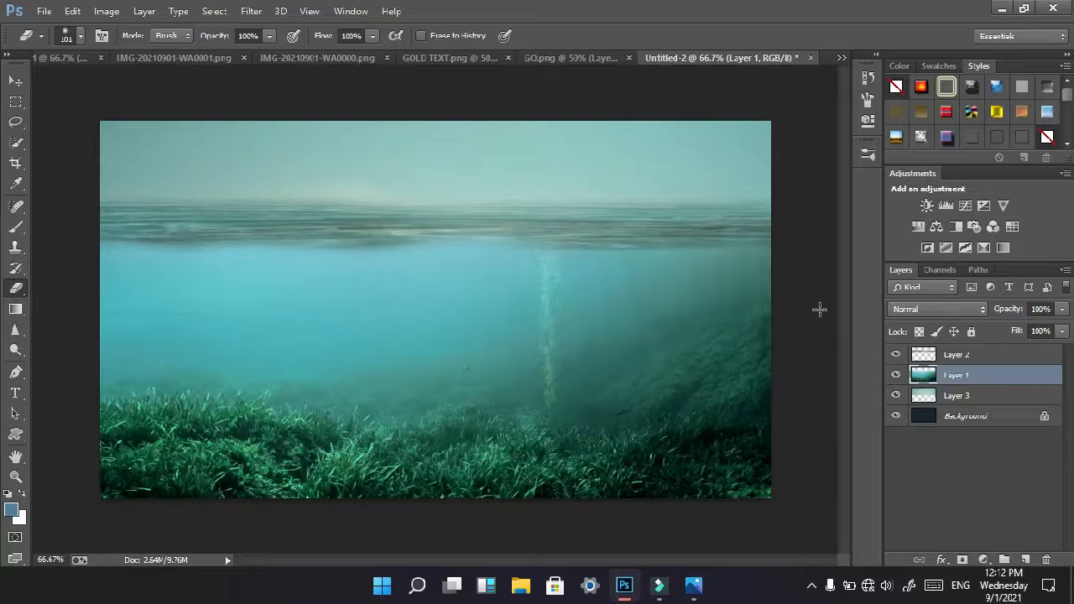
mouse_move(712, 240)
mouse_down()
mouse_move(755, 252)
mouse_move(612, 260)
mouse_up()
mouse_move(363, 223)
mouse_down()
mouse_move(626, 247)
mouse_move(461, 265)
mouse_move(488, 196)
mouse_up()
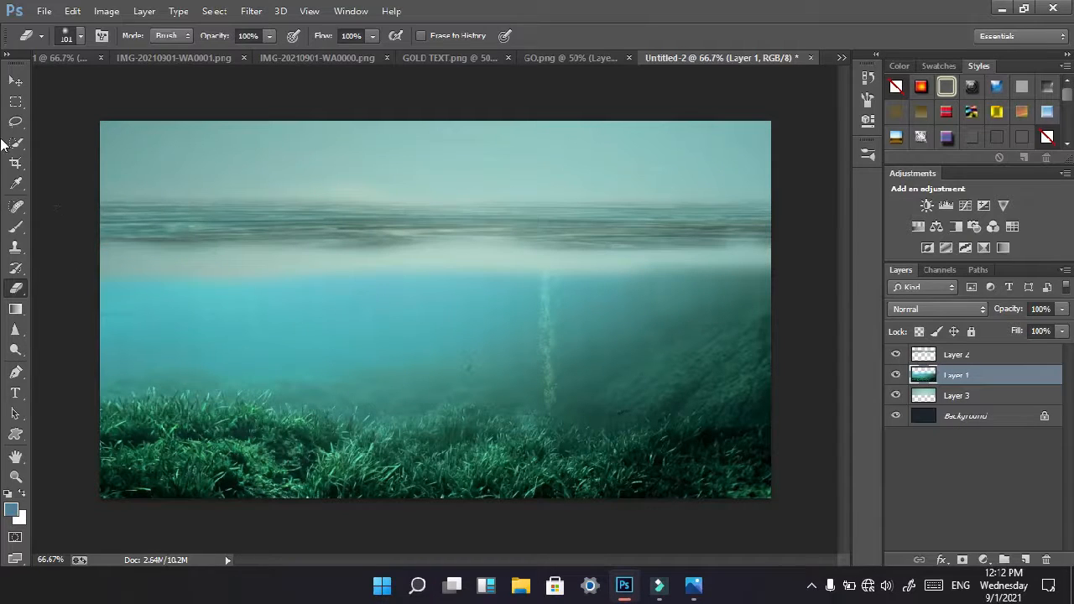
- Shift the underwater photo slightly down and lower the Layer 2 waterline strip over its faded upper edge
click(16, 81)
drag(602, 270, 604, 287)
click(941, 353)
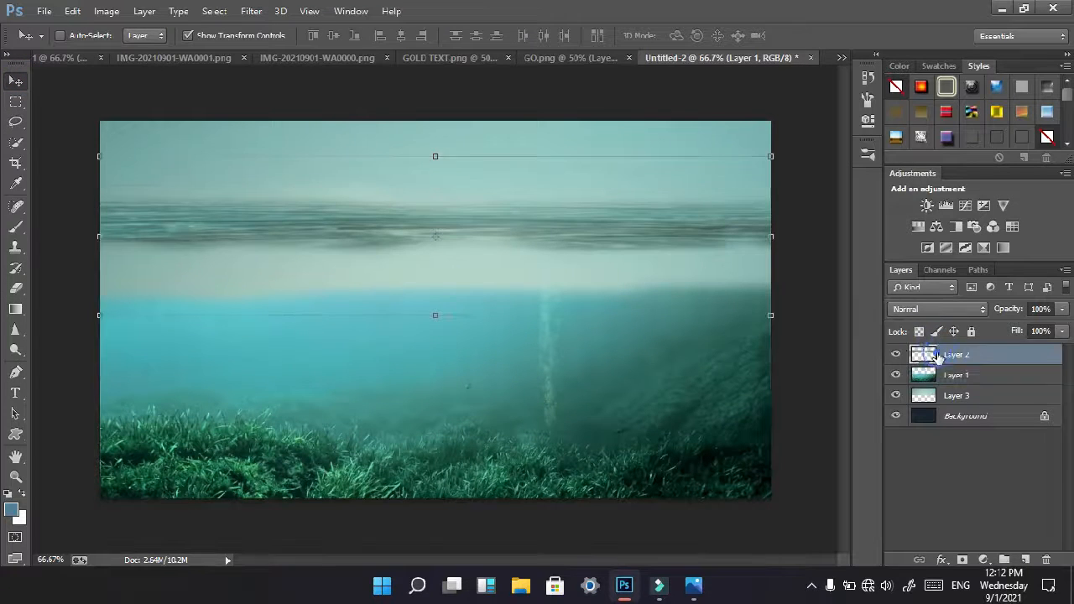
mouse_move(636, 233)
mouse_down()
mouse_move(644, 291)
mouse_move(635, 288)
mouse_up()
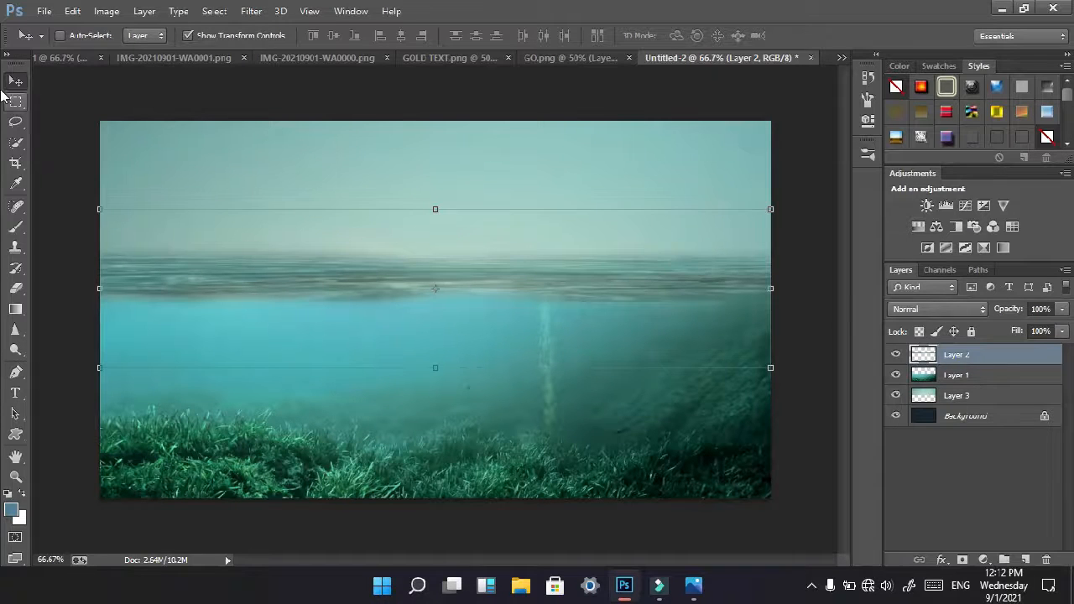
- Soften the lower edge of the Layer 2 waterline with the Eraser and nudge the strip slightly down
click(16, 288)
drag(385, 305, 160, 317)
drag(84, 312, 241, 308)
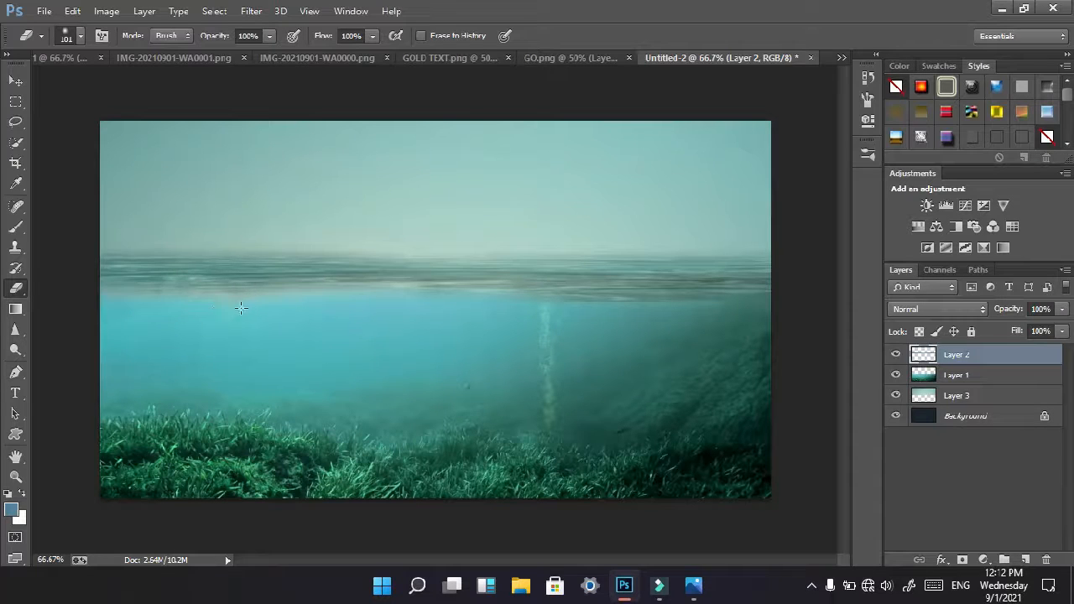
drag(334, 306, 457, 308)
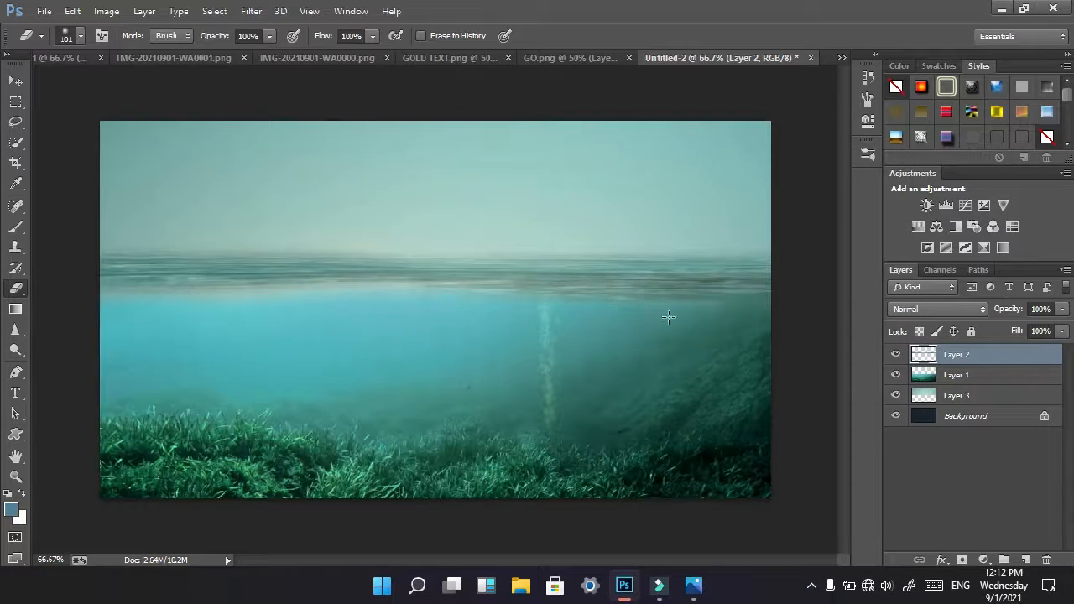
drag(667, 317, 761, 303)
click(17, 81)
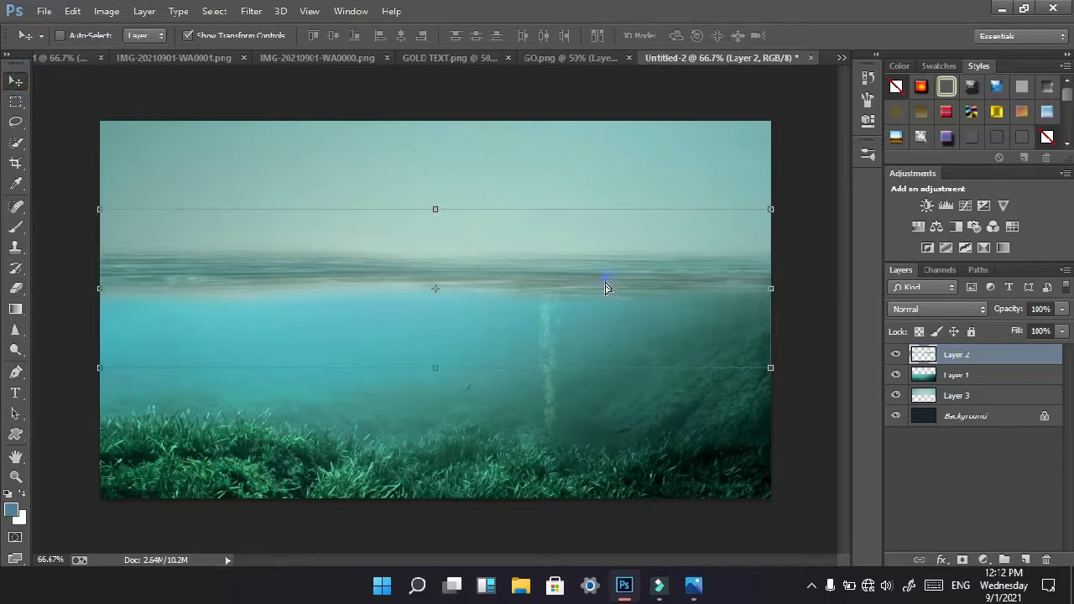
drag(606, 286, 609, 293)
- Copy the gold 2021 artwork from GO.png into Untitled-2 and place its layer directly below Layer 1
click(16, 101)
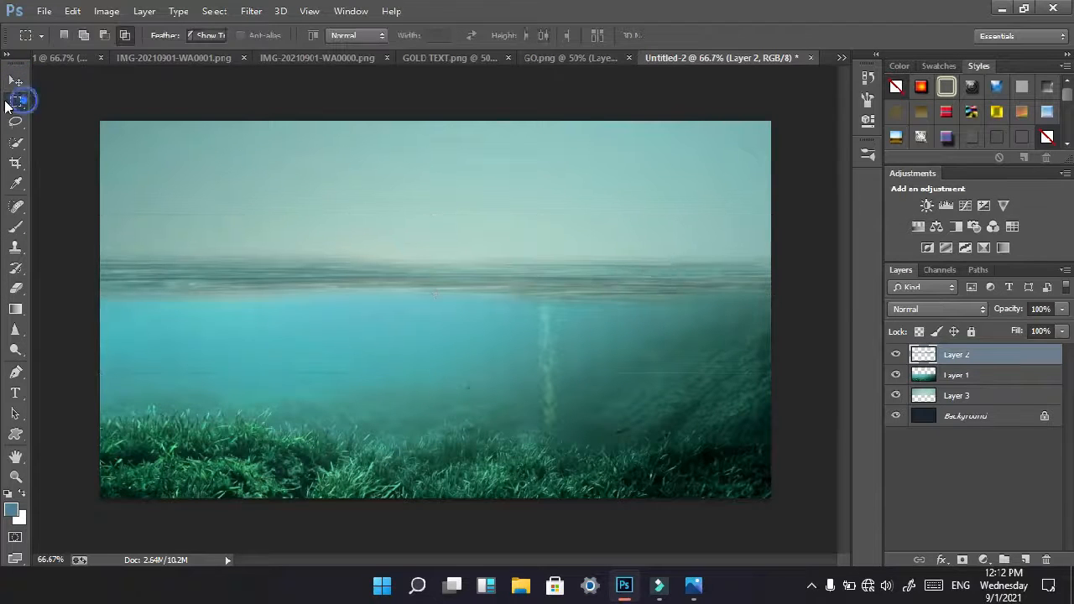
click(445, 59)
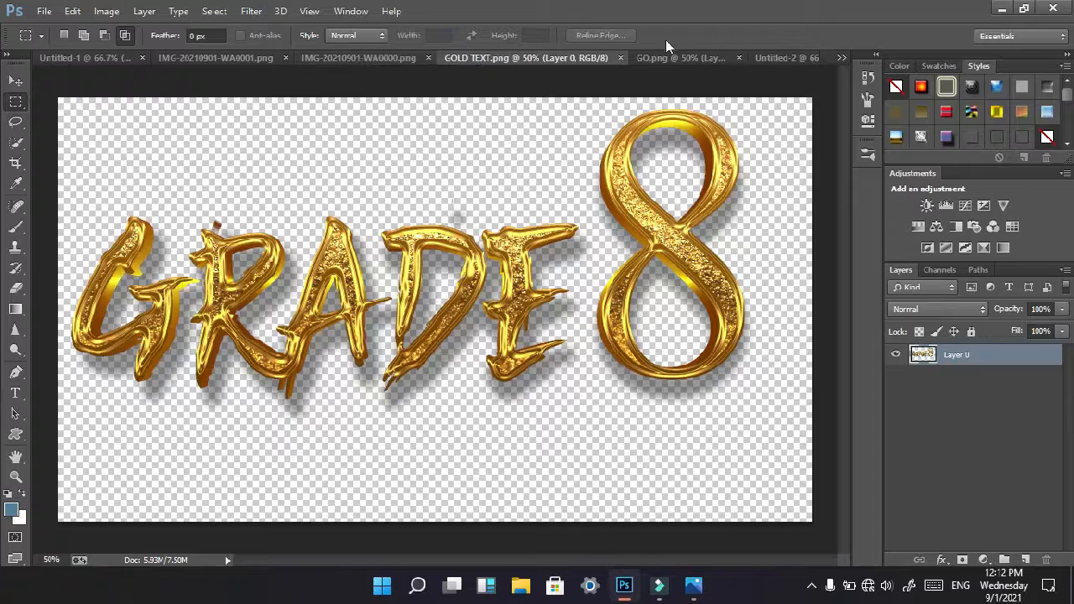
click(666, 57)
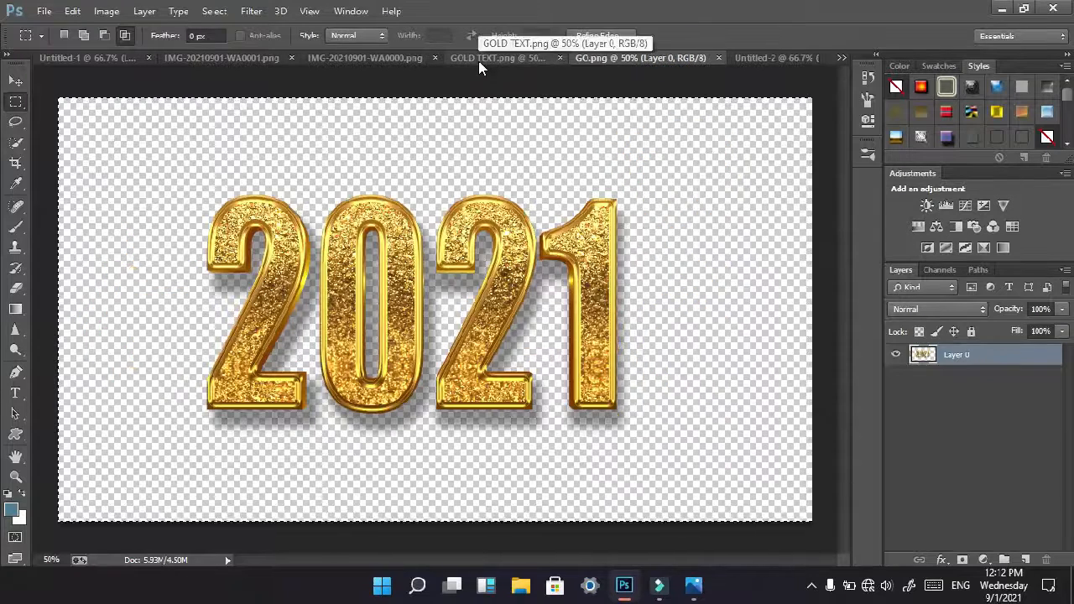
click(767, 58)
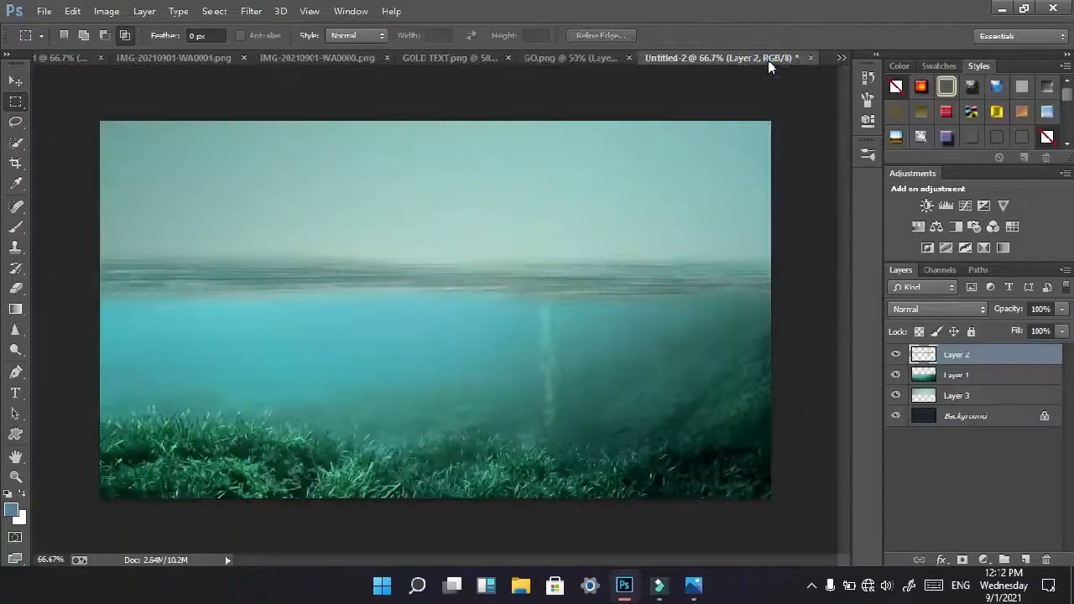
key(ctrl+v)
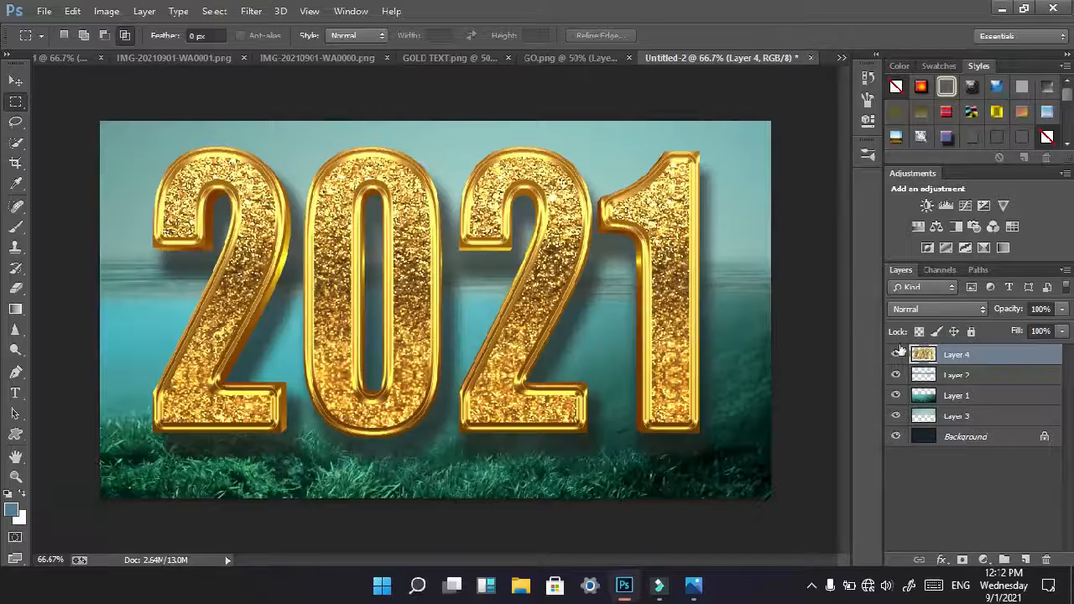
drag(954, 357, 953, 402)
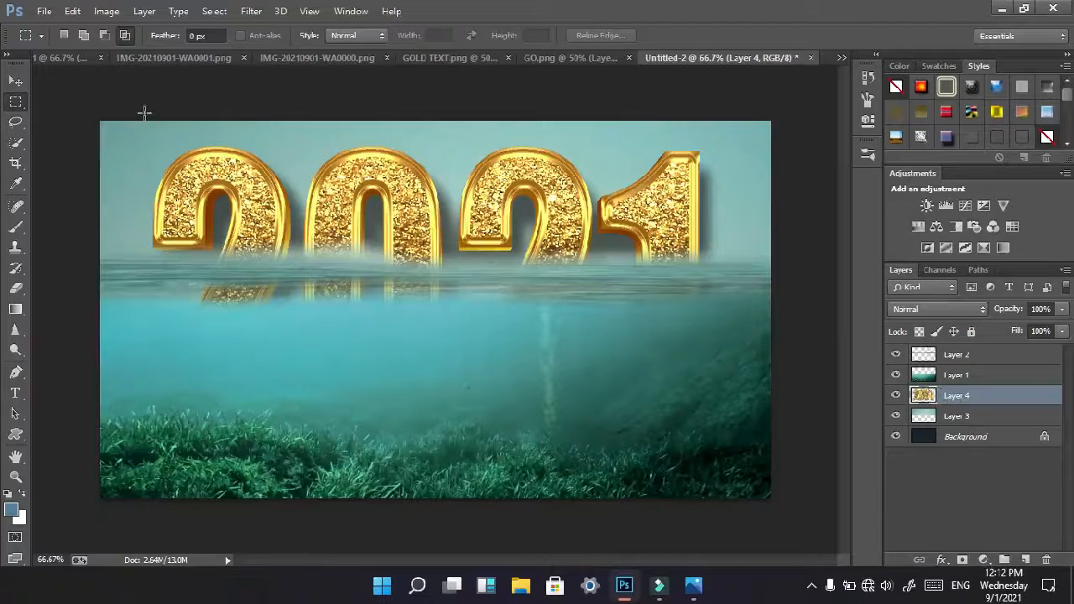
- Scale the 2021 artwork to about 61% width and 52% height, rotate it -7°, and position it across the waterline
click(13, 82)
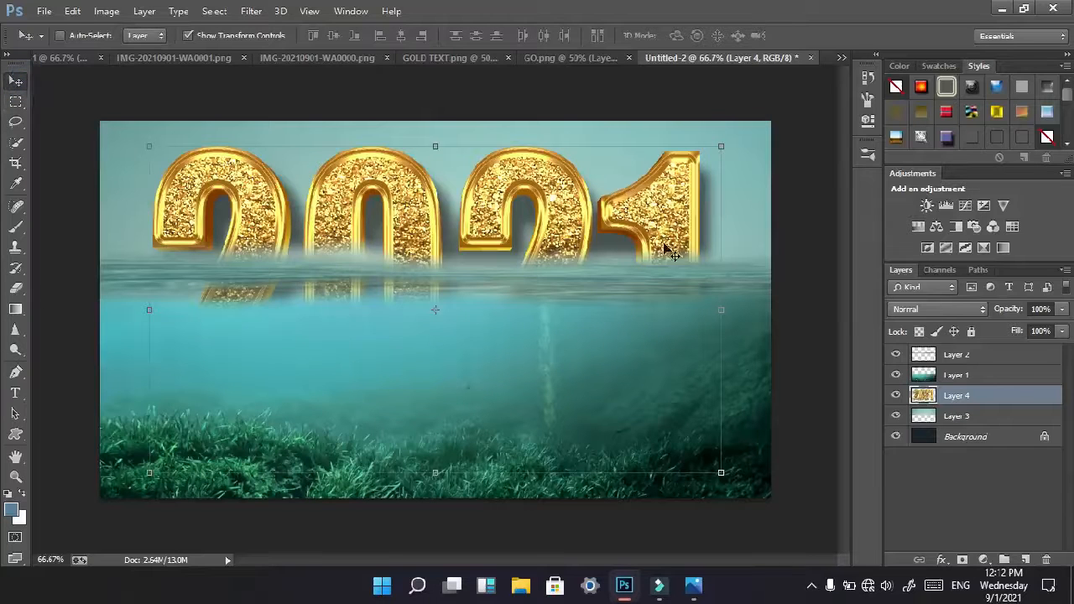
drag(722, 472, 520, 290)
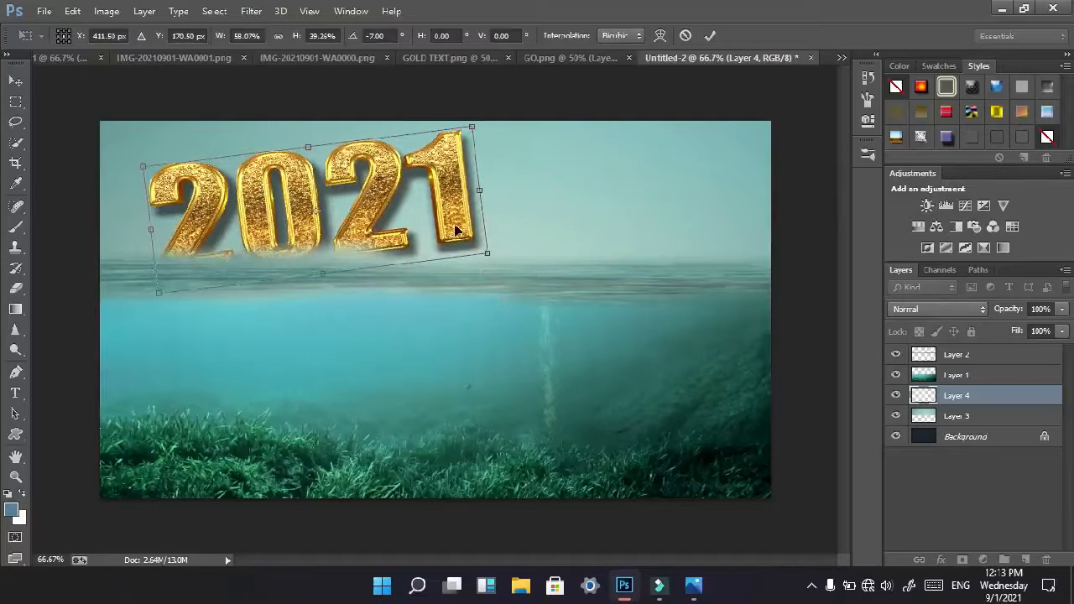
drag(453, 227, 513, 306)
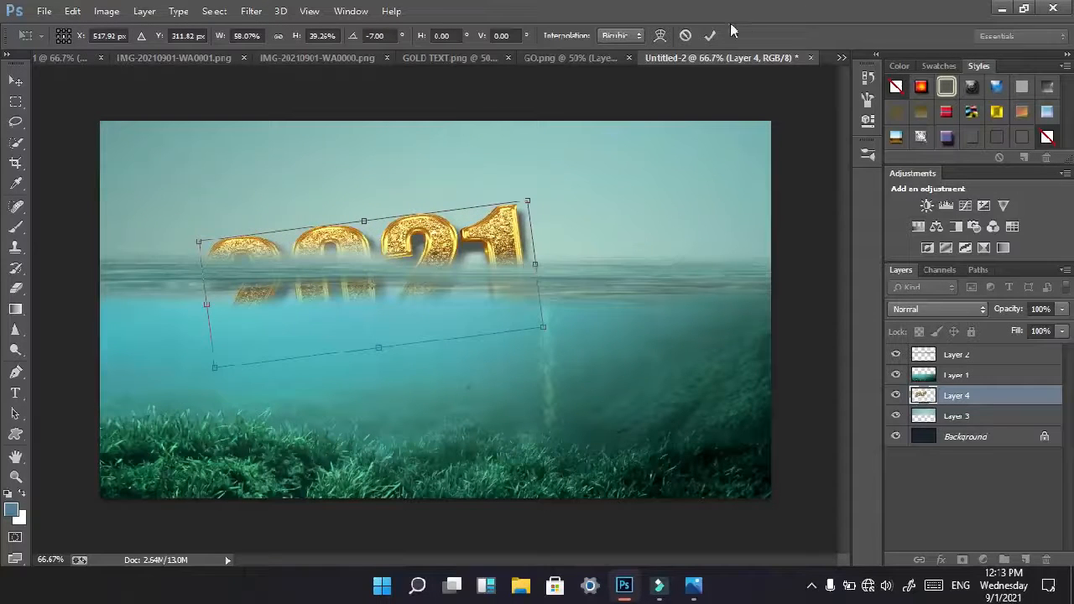
drag(537, 246, 587, 218)
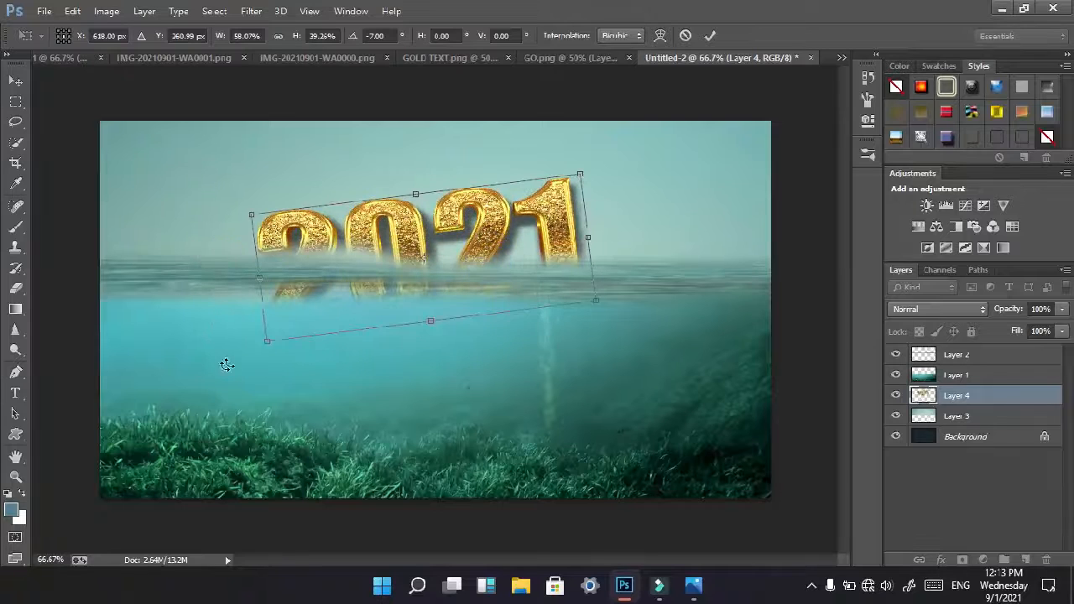
drag(265, 342, 267, 367)
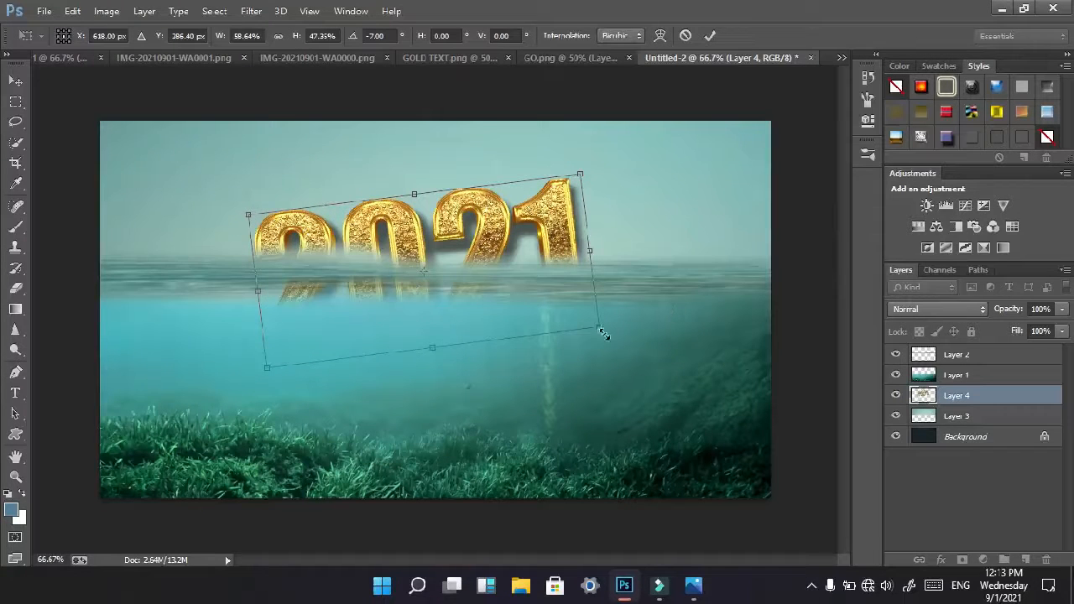
drag(602, 333, 615, 342)
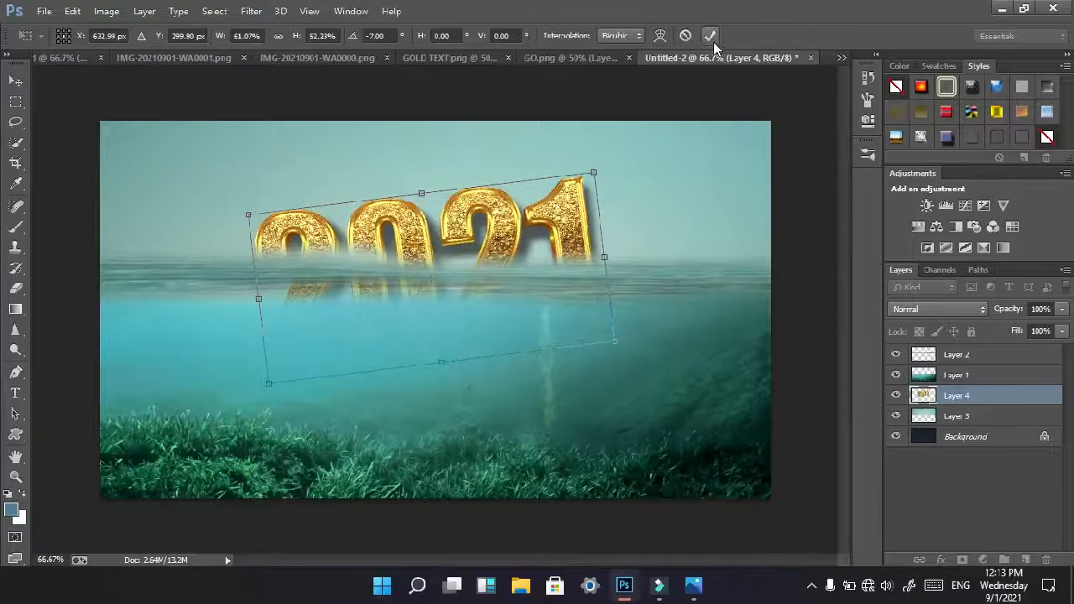
click(709, 36)
- Set the blend mode of the waterline strip on Layer 2 to Soft Light
click(986, 361)
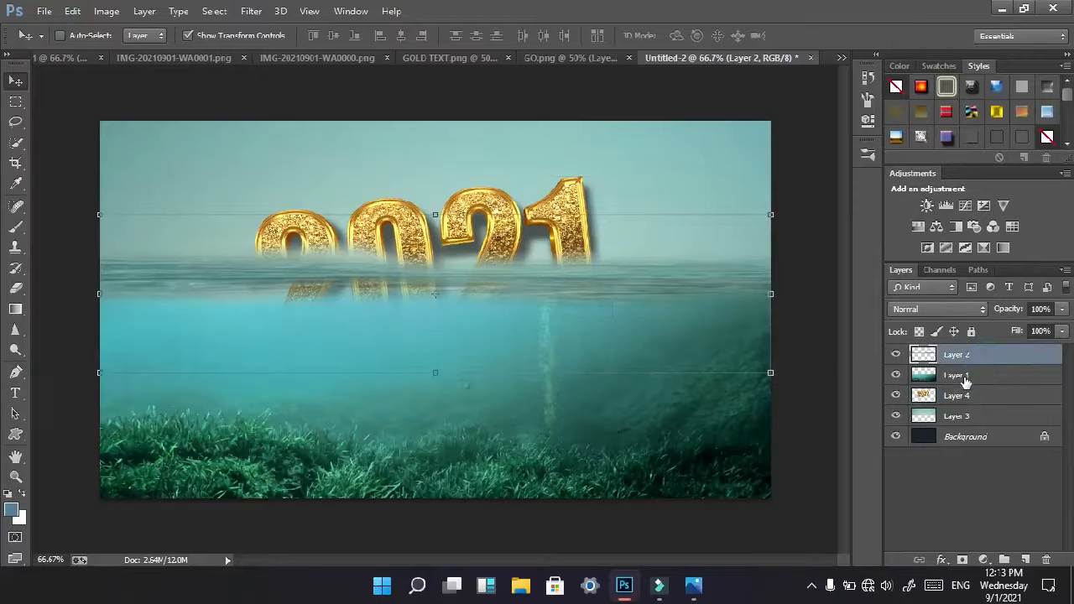
click(942, 309)
click(914, 208)
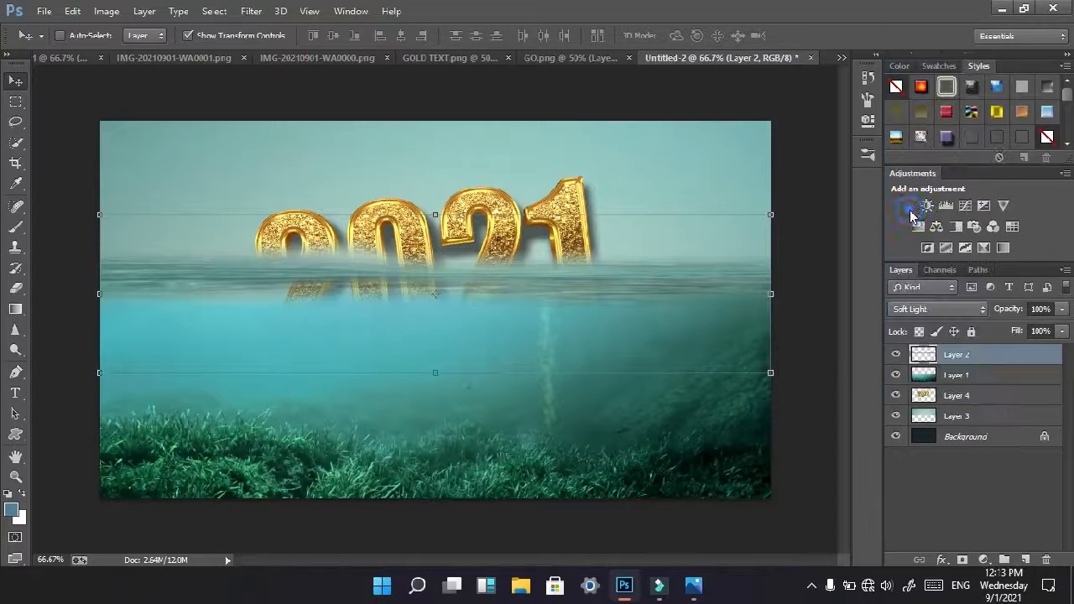
- Try Soft Light and Linear Light on the underwater photo in Layer 1, and settle on the Hard Light blend mode
click(939, 375)
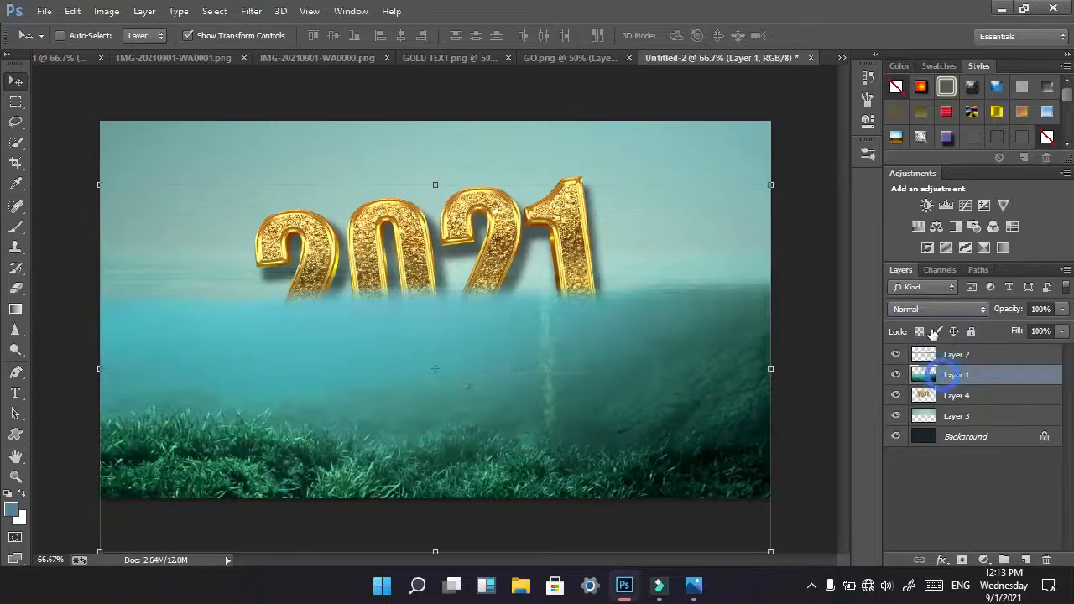
click(921, 312)
click(919, 220)
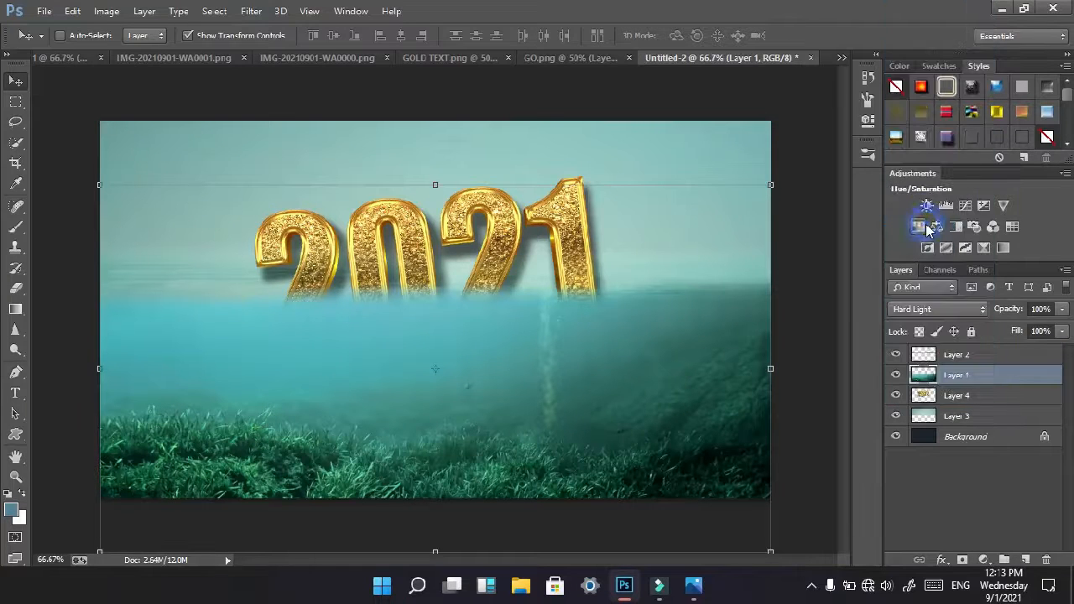
click(950, 311)
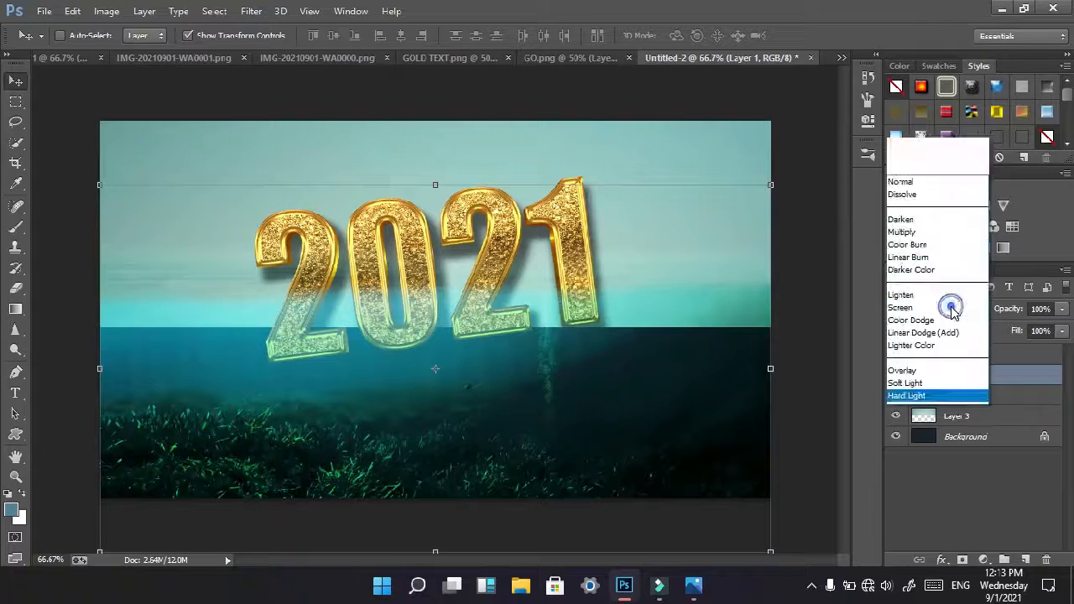
click(914, 216)
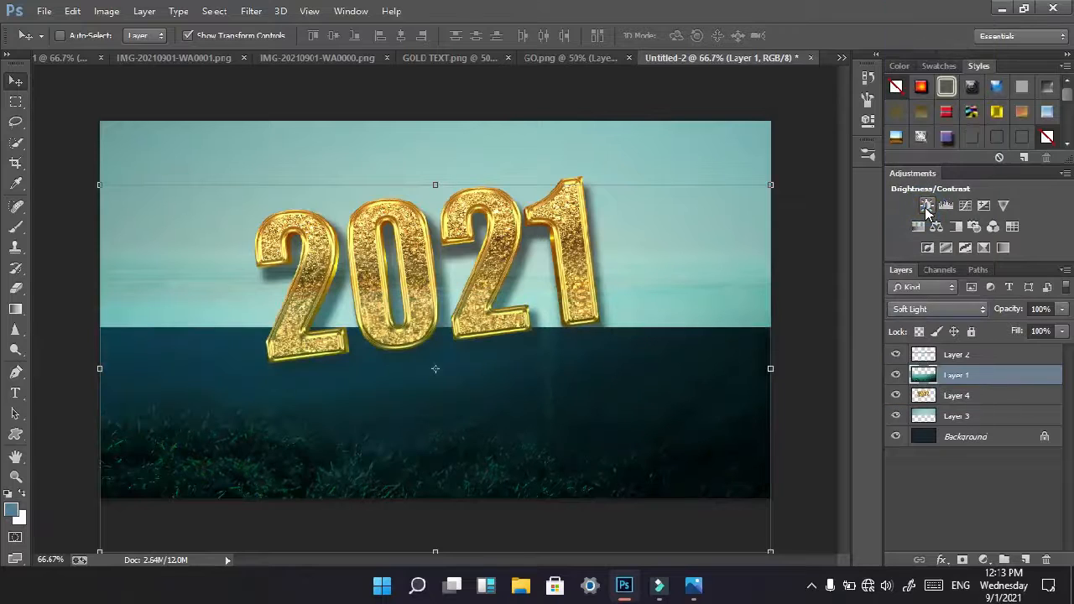
click(924, 309)
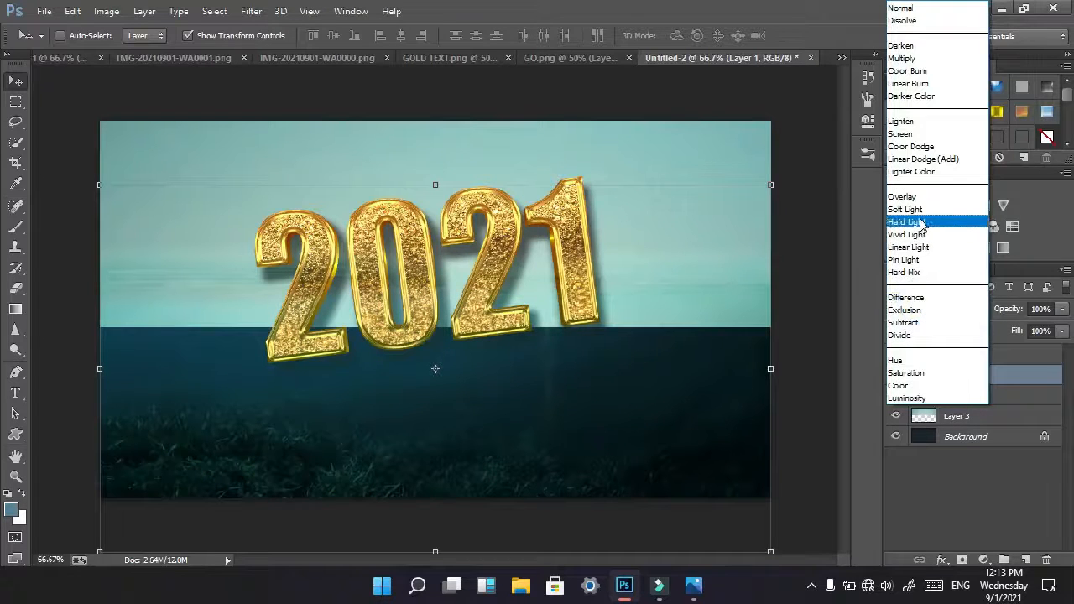
click(914, 247)
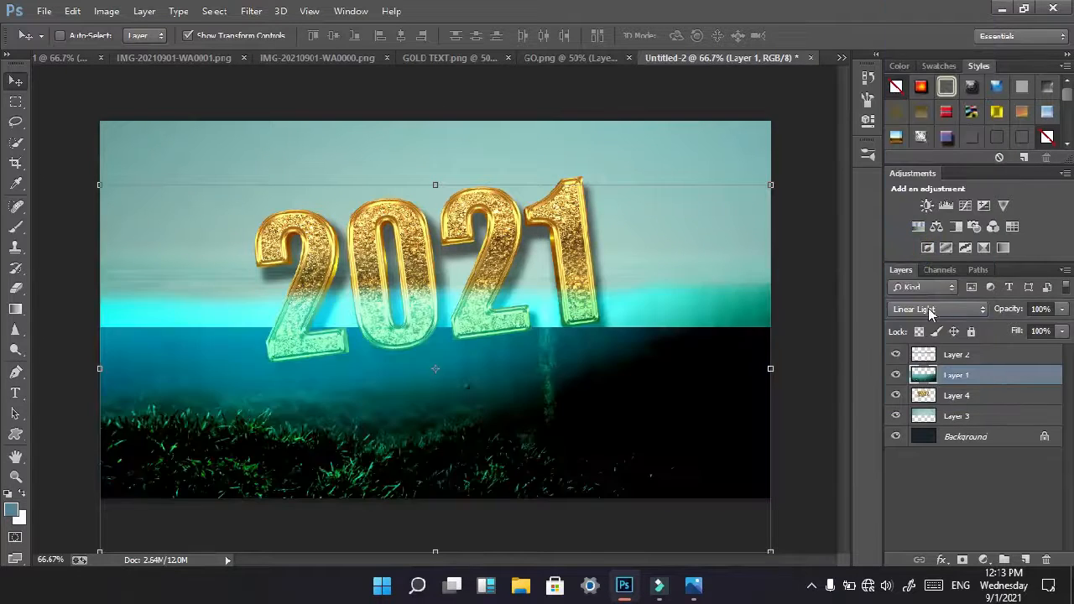
click(929, 310)
click(933, 230)
- Set Layer 2's blend mode to Overlay and shift the waterline strip slightly down
click(962, 355)
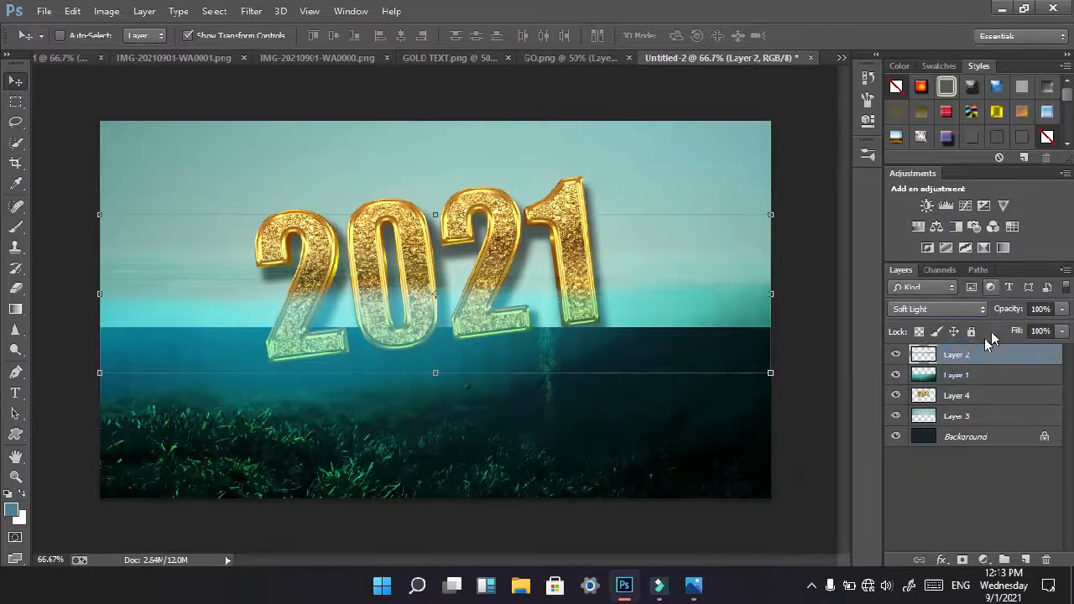
click(927, 309)
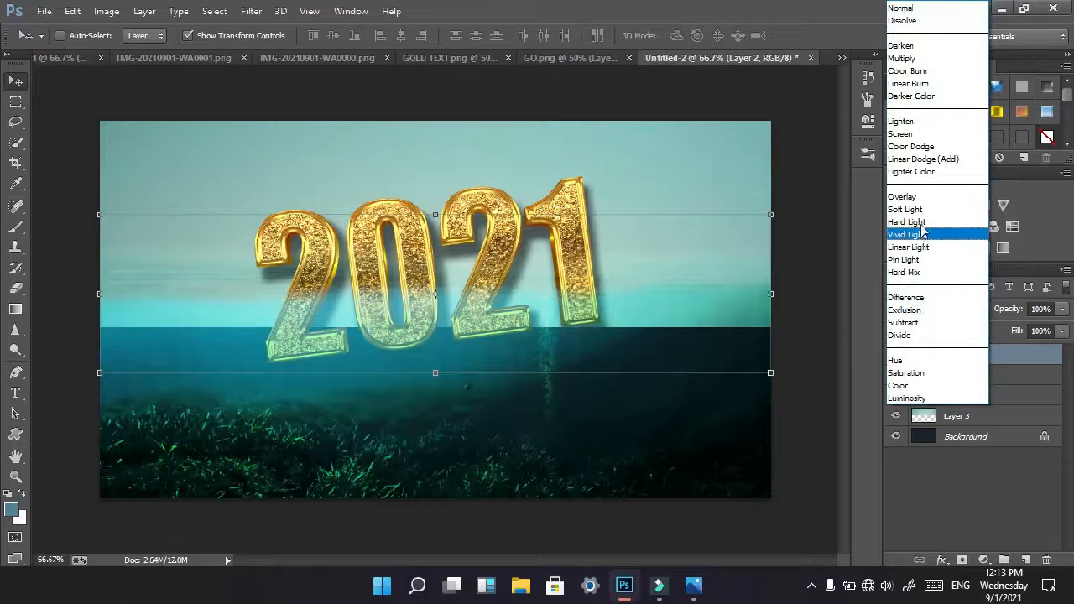
click(912, 197)
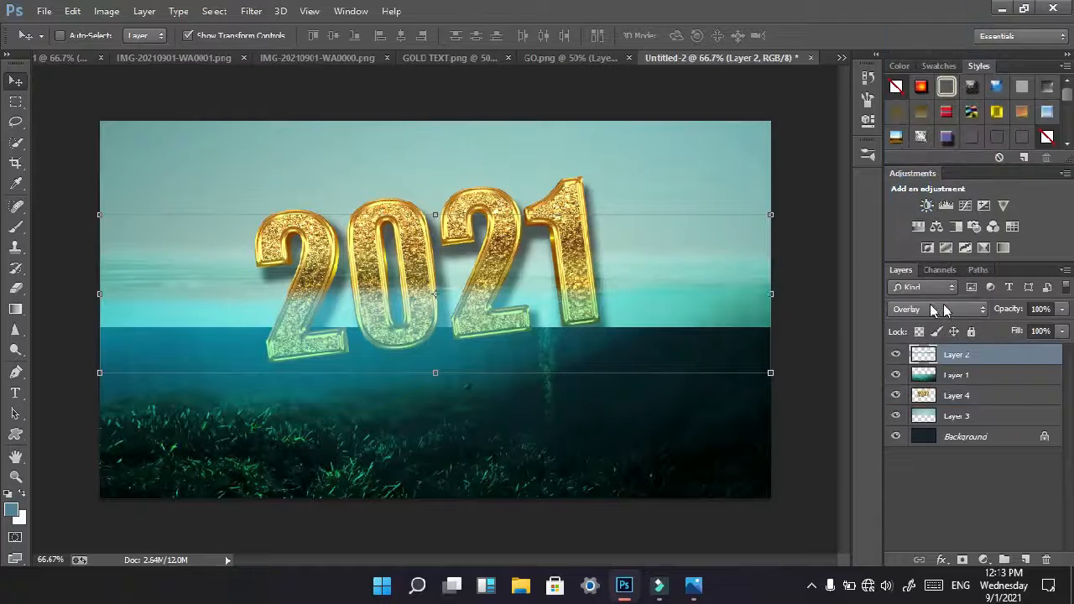
click(931, 309)
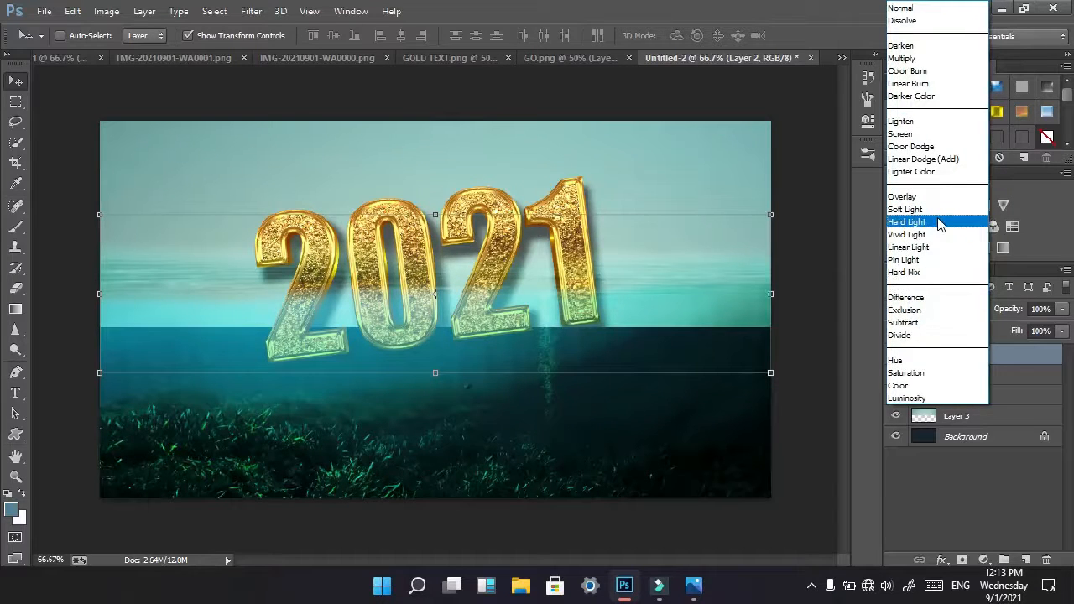
click(794, 384)
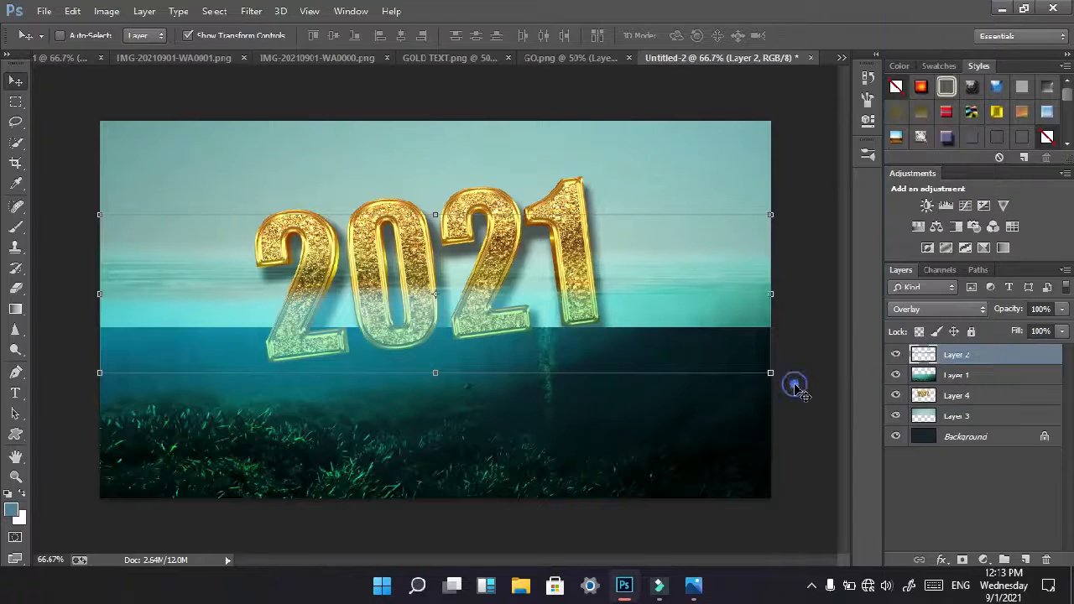
mouse_move(619, 286)
mouse_down()
mouse_move(618, 299)
mouse_move(617, 289)
mouse_up()
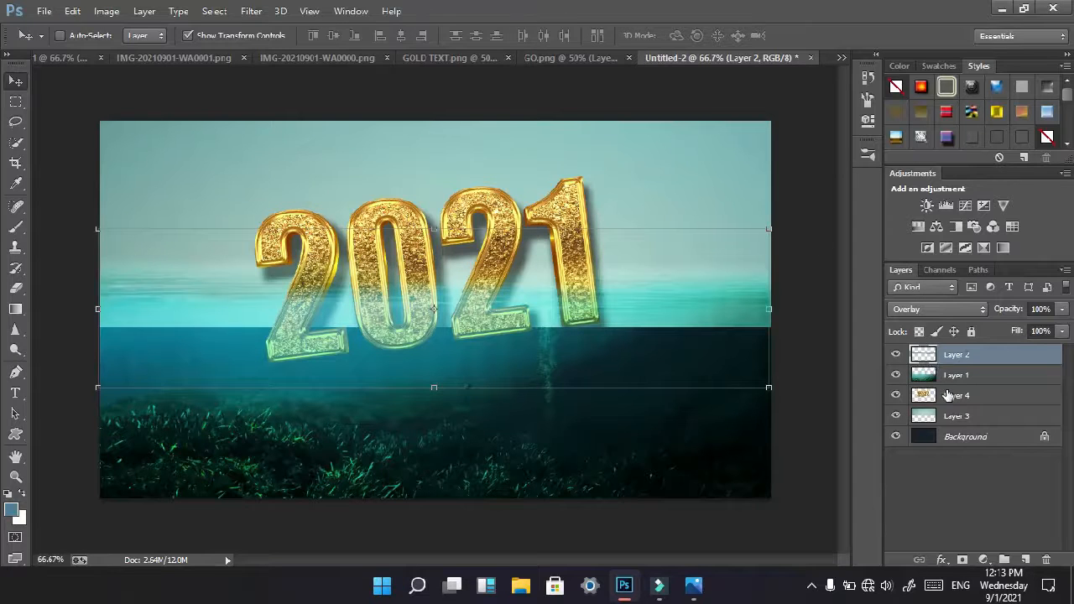
- Lower the 2021 artwork on Layer 4 and tilt it further counterclockwise across the waterline
click(947, 395)
drag(580, 330, 583, 359)
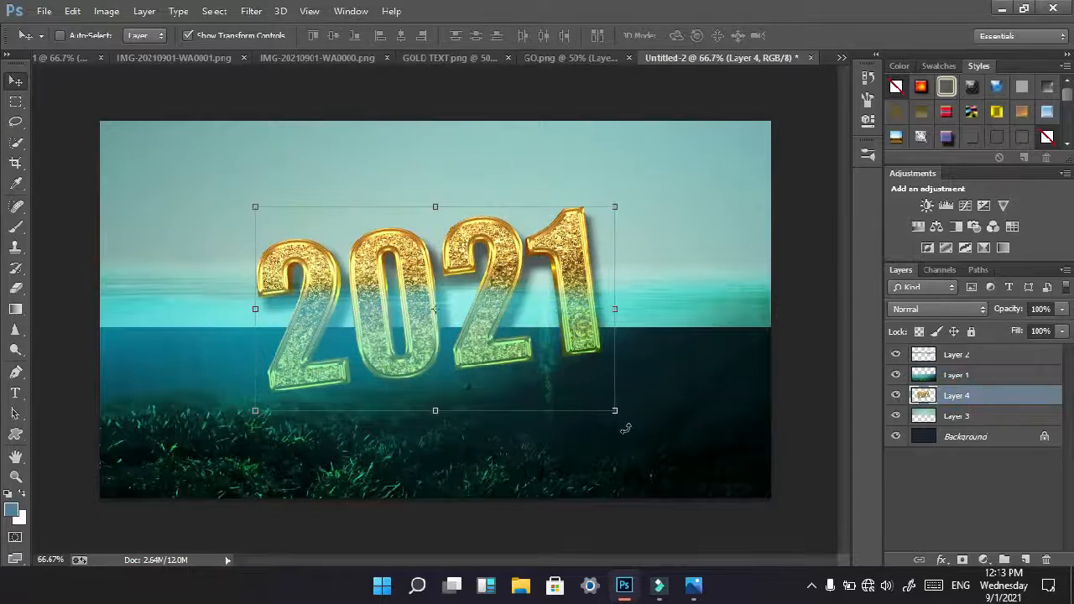
drag(626, 425, 580, 349)
click(712, 35)
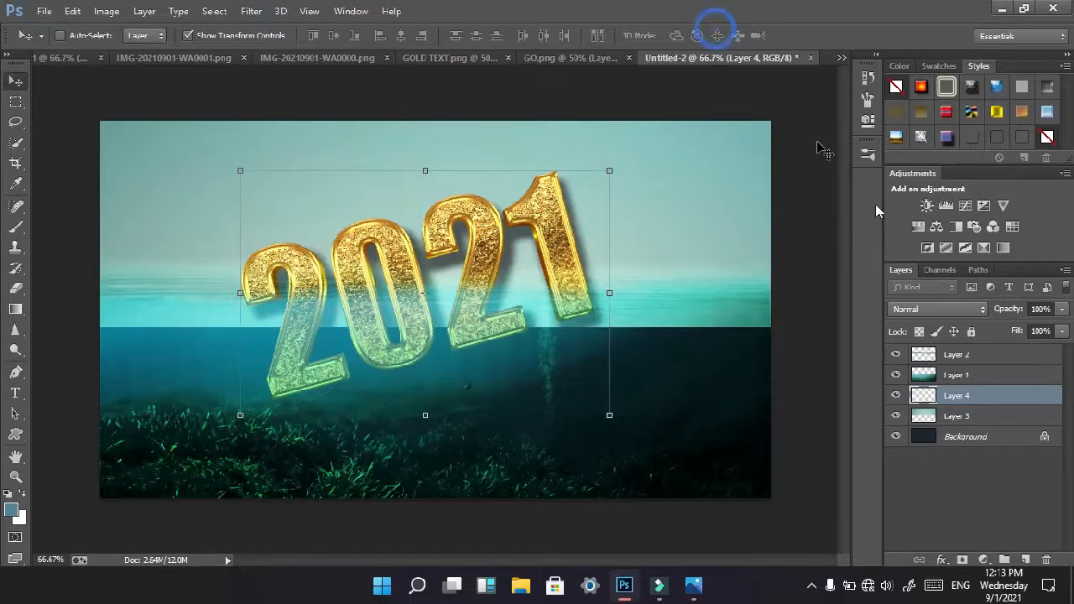
- Try the Overlay and Pin Light blend modes on Layer 1, then return it to Hard Light
click(959, 375)
click(923, 311)
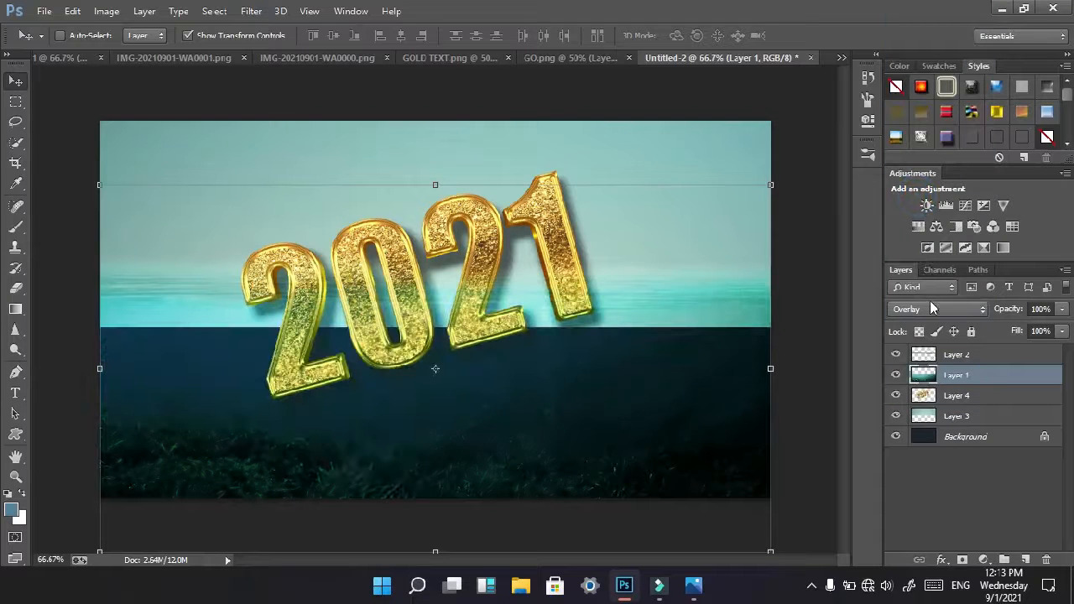
click(938, 309)
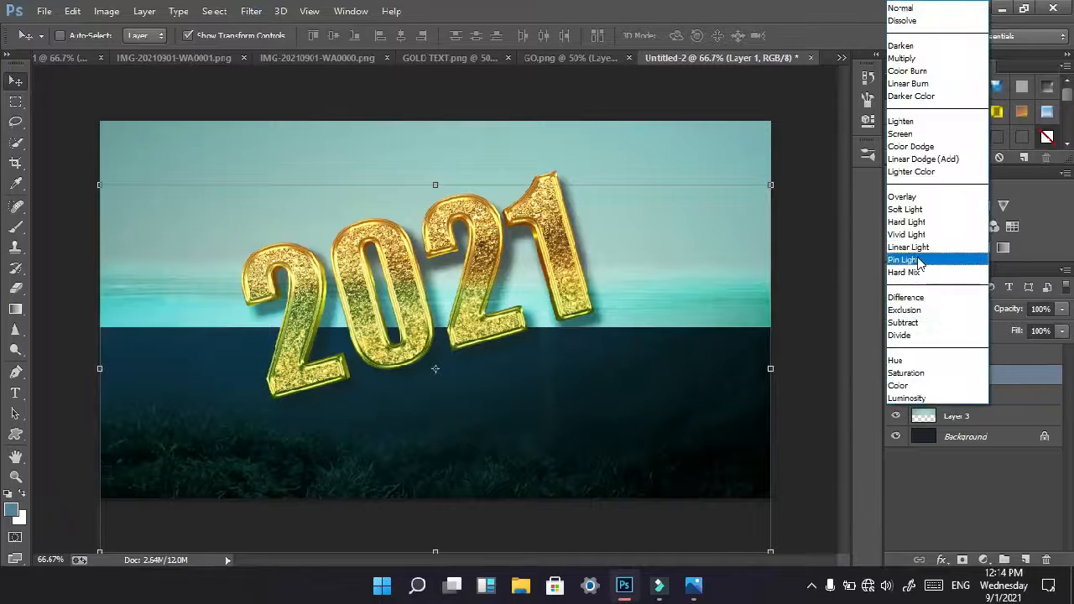
click(914, 259)
click(927, 303)
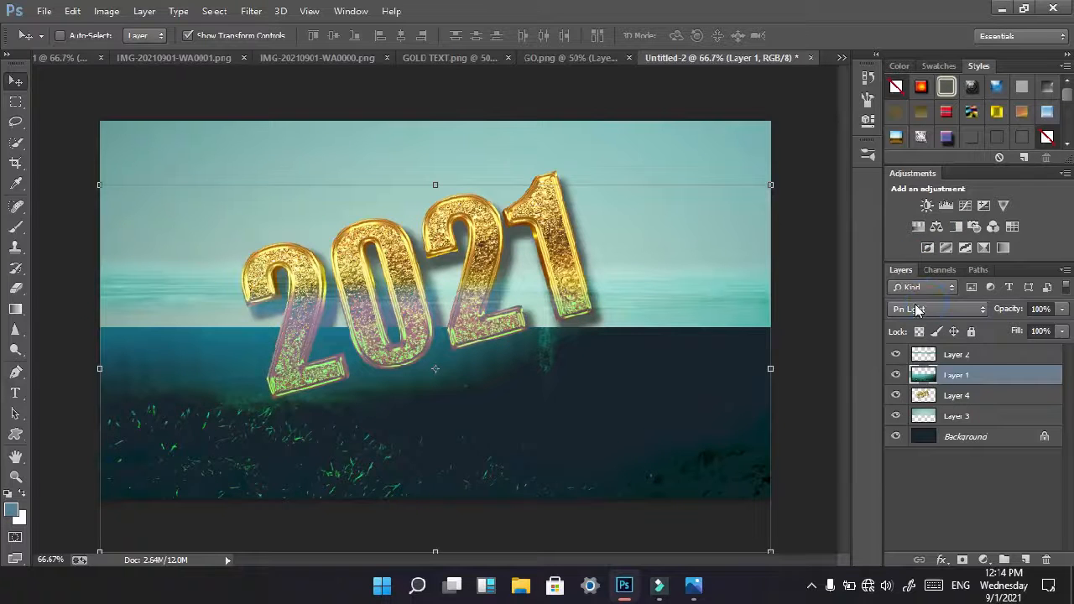
click(917, 310)
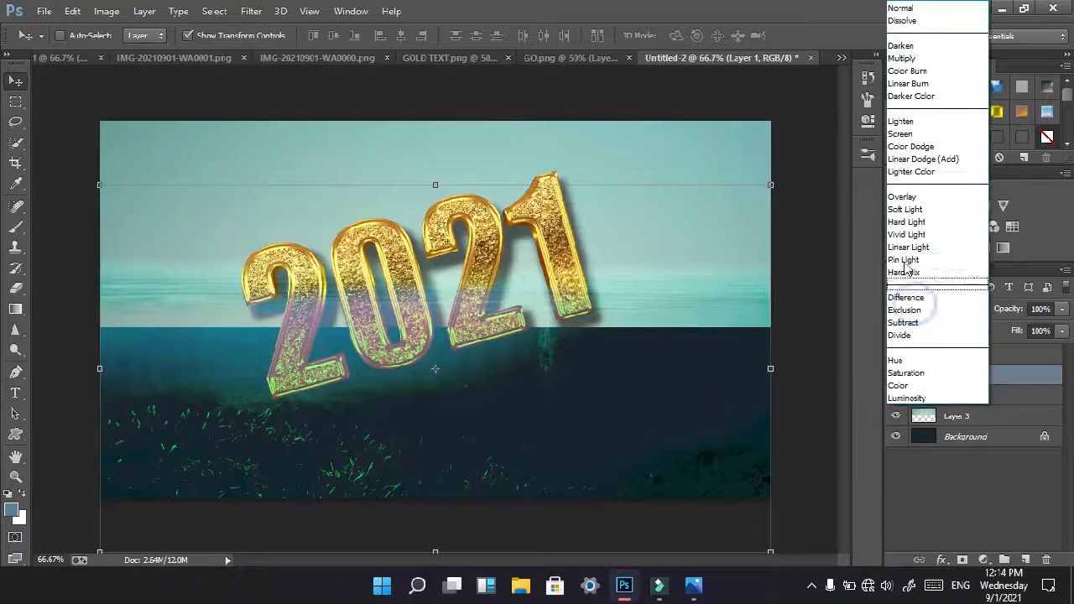
click(932, 222)
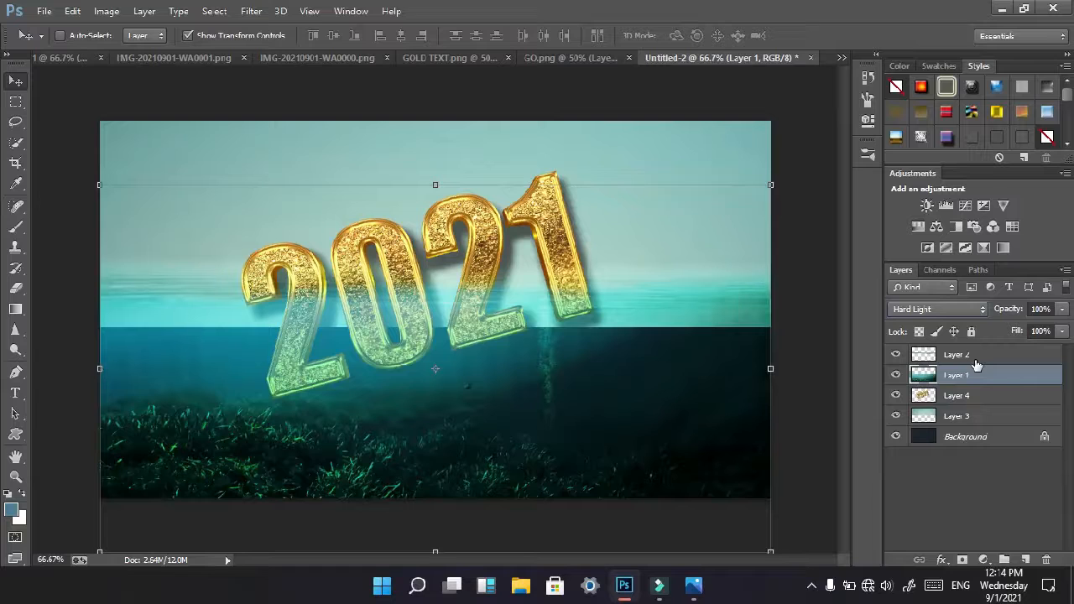
- Duplicate the underwater photo layer, Layer 1, and select the 2021 artwork on Layer 4
key(ctrl+j)
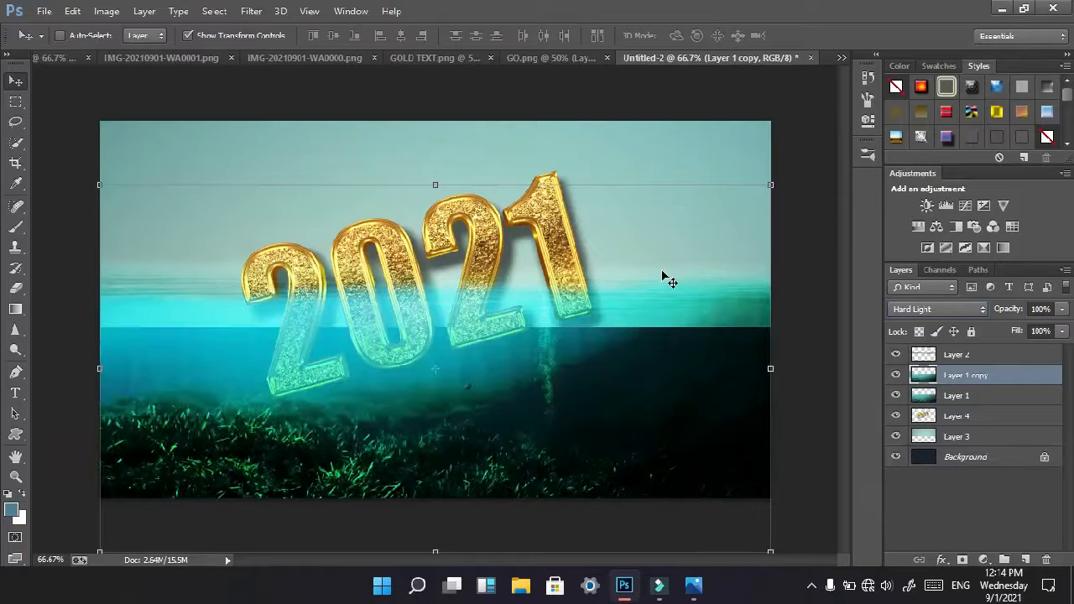
click(946, 419)
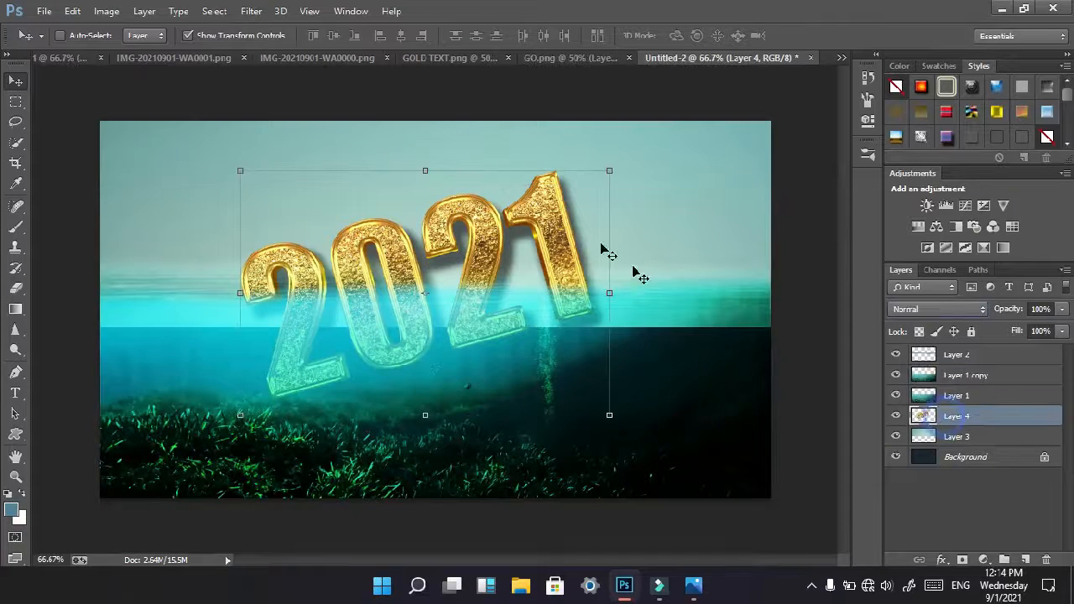
- Nudge the 2021 artwork, then try Vivid Light on Layer 1 copy before setting that layer's blend mode to Overlay
drag(638, 271, 564, 252)
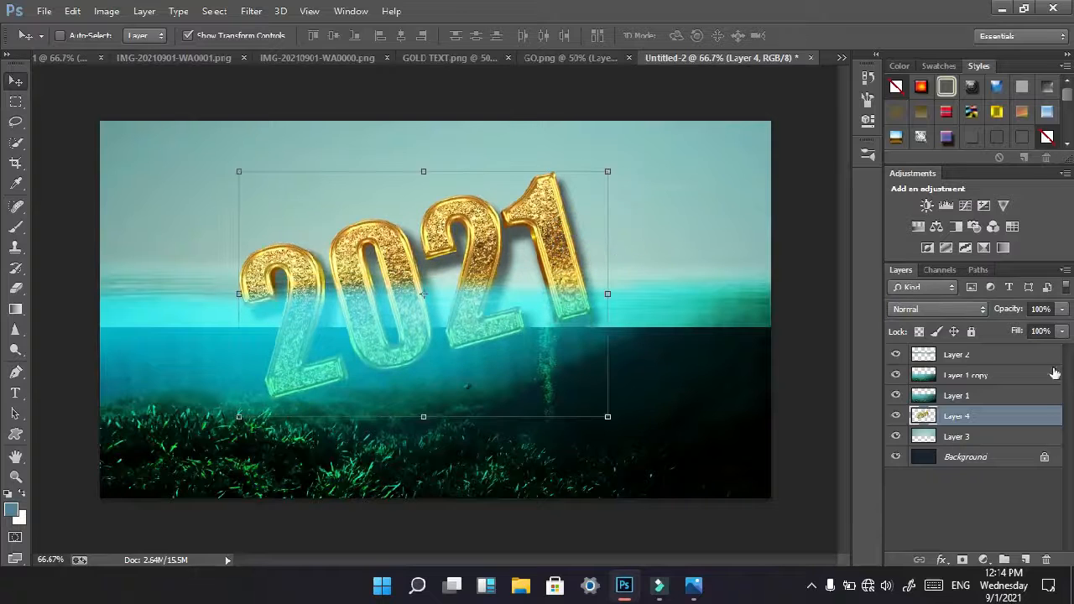
click(997, 379)
click(953, 308)
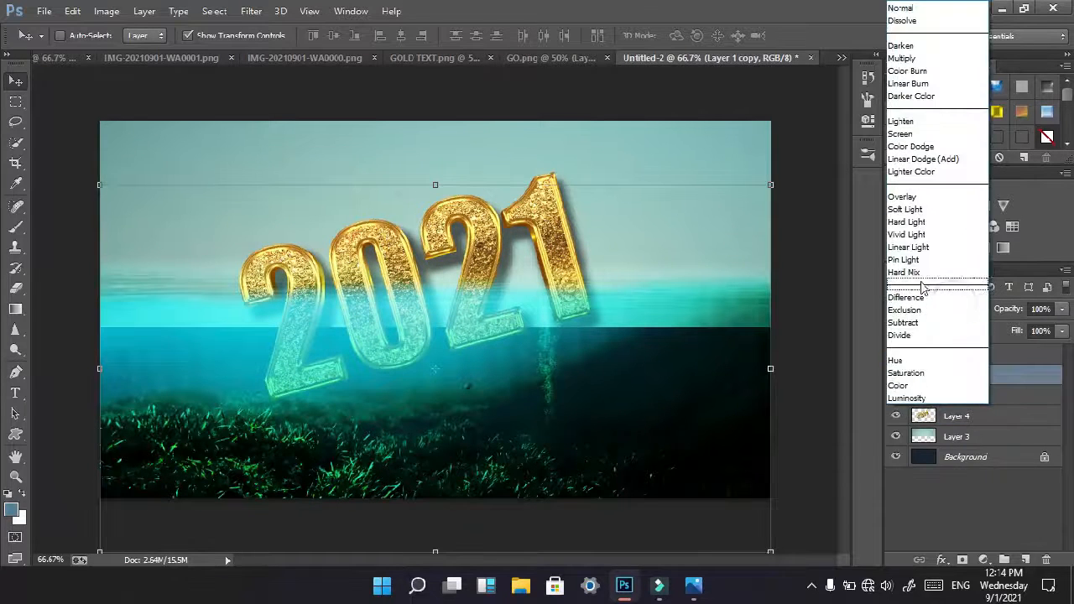
click(933, 232)
click(938, 308)
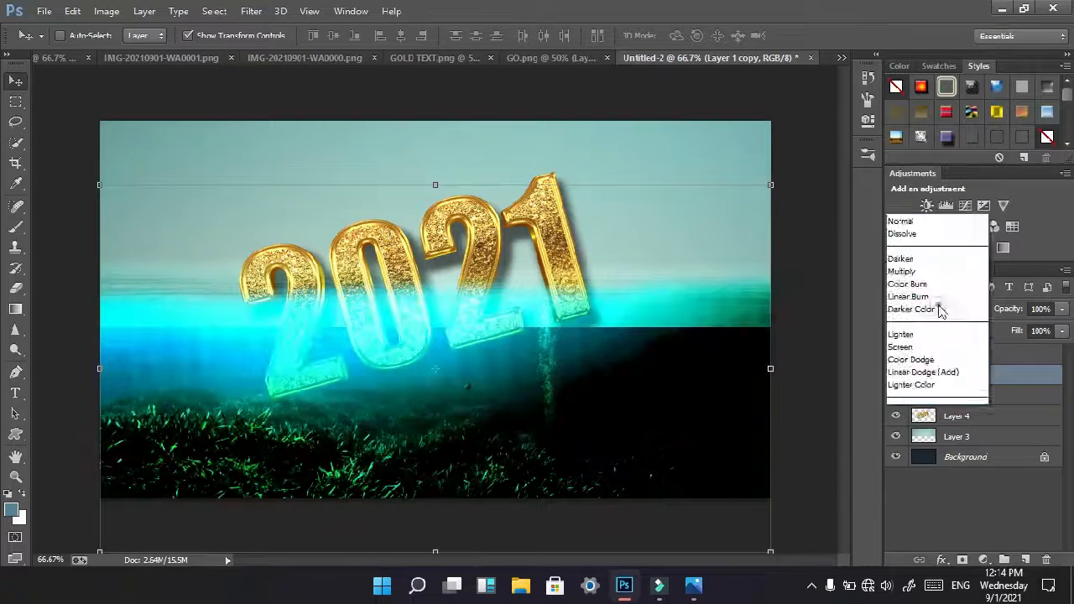
click(923, 186)
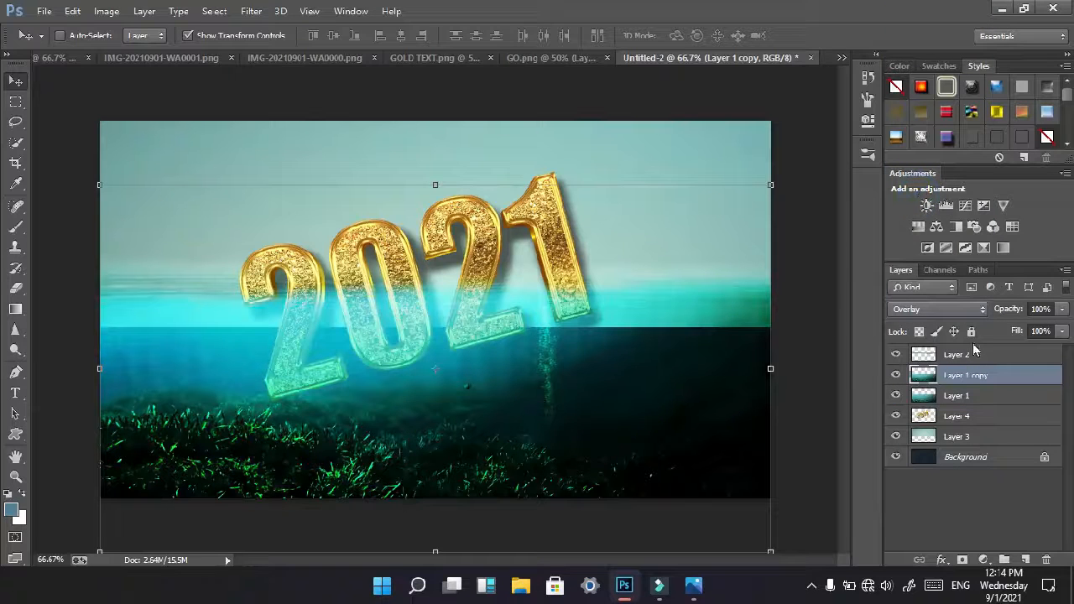
- Reposition the 2021 artwork on Layer 4 at the horizontal centre of the canvas and rotate it about 3.6° clockwise
click(946, 417)
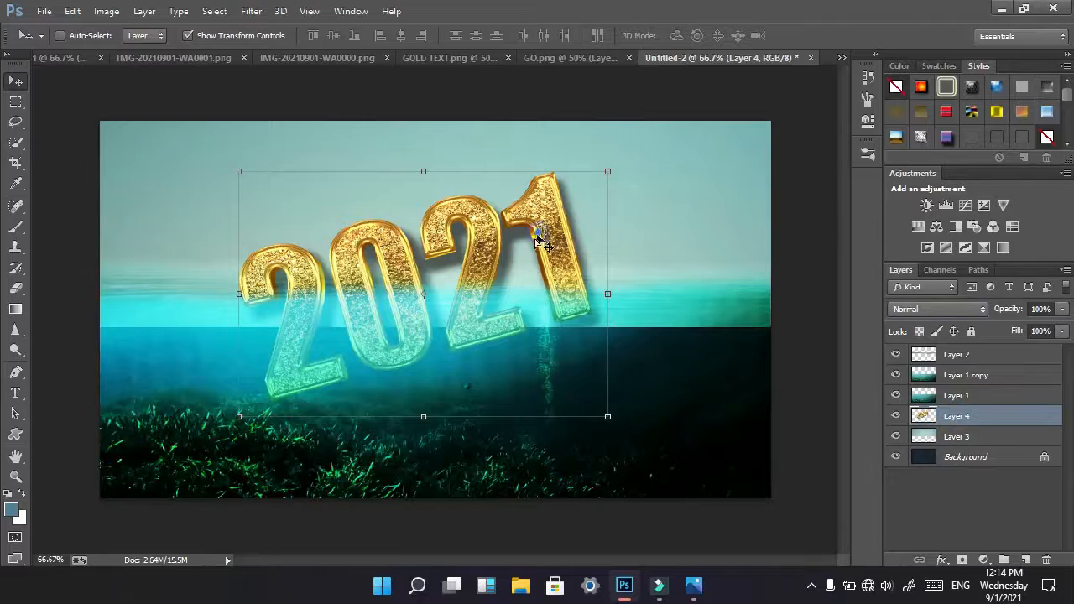
drag(546, 233, 530, 232)
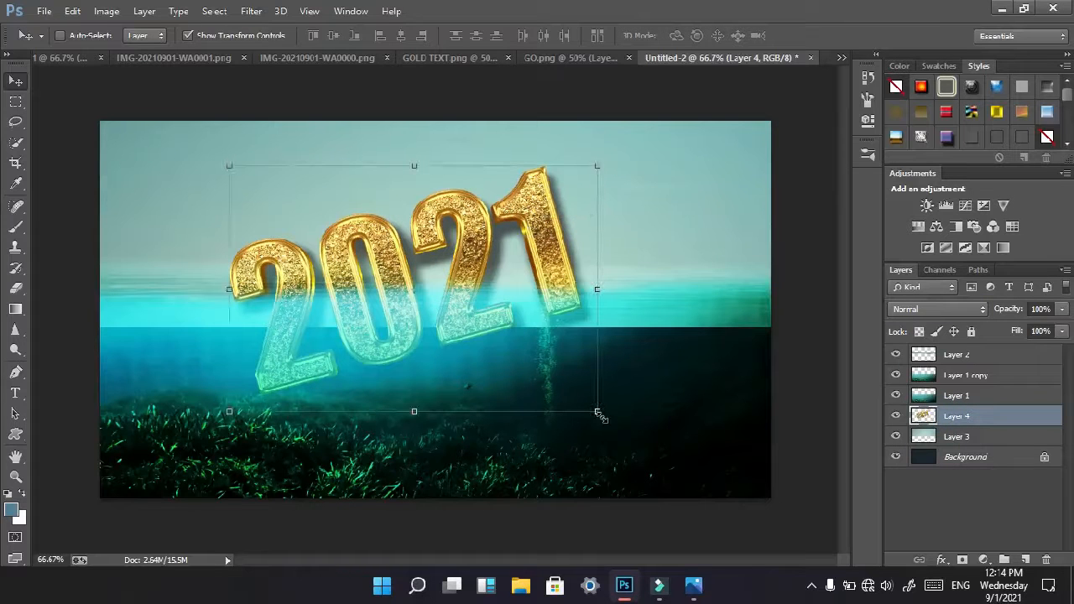
mouse_move(613, 418)
mouse_down()
mouse_move(605, 430)
mouse_move(586, 401)
mouse_move(598, 418)
mouse_up()
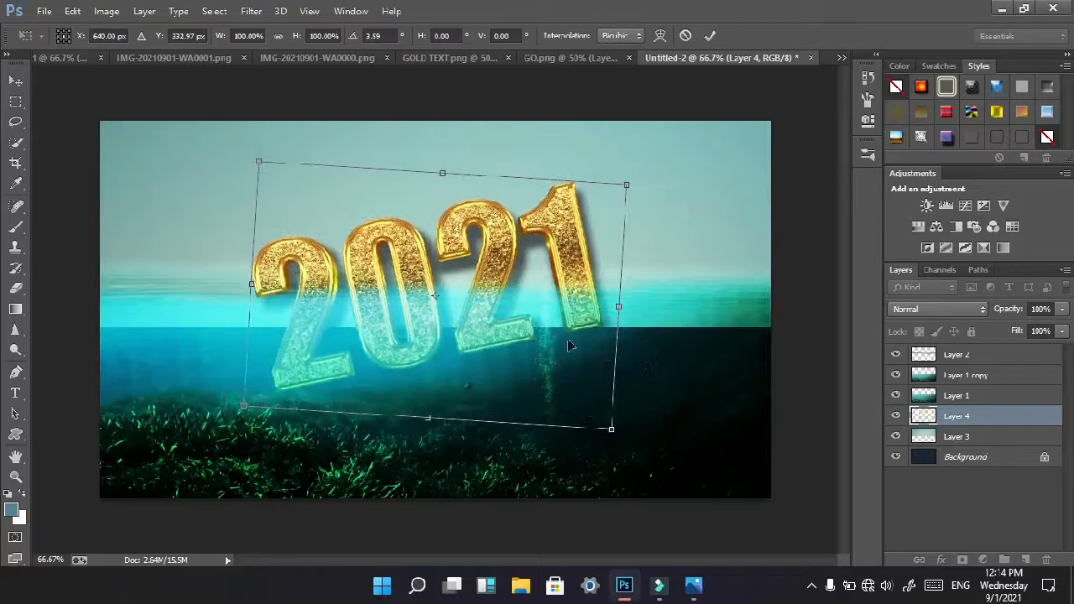
click(710, 34)
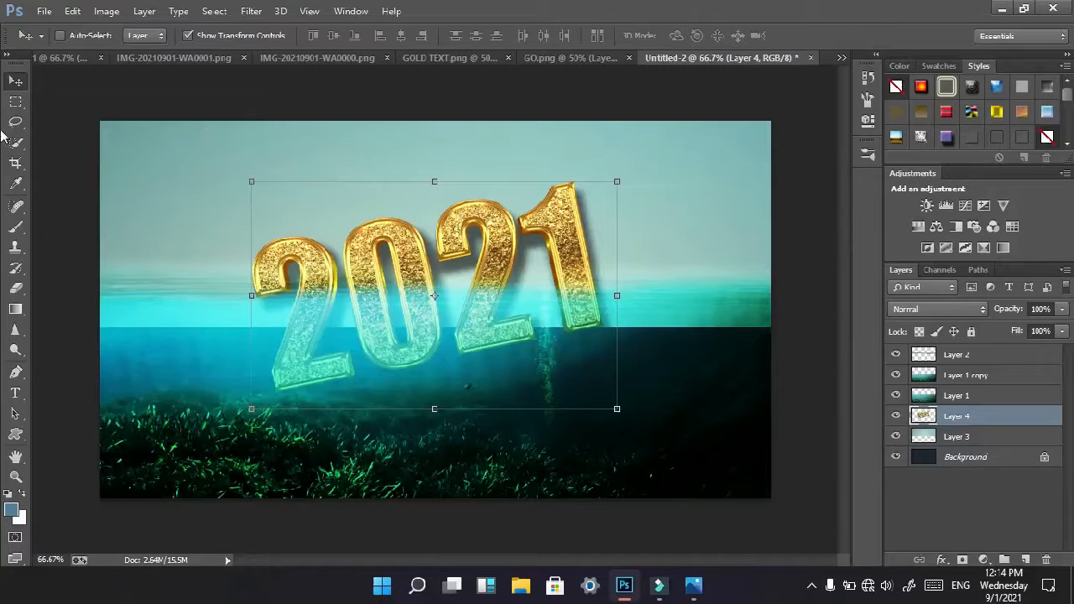
- Activate the Rectangular Marquee tool for making a selection on Layer 4
click(20, 100)
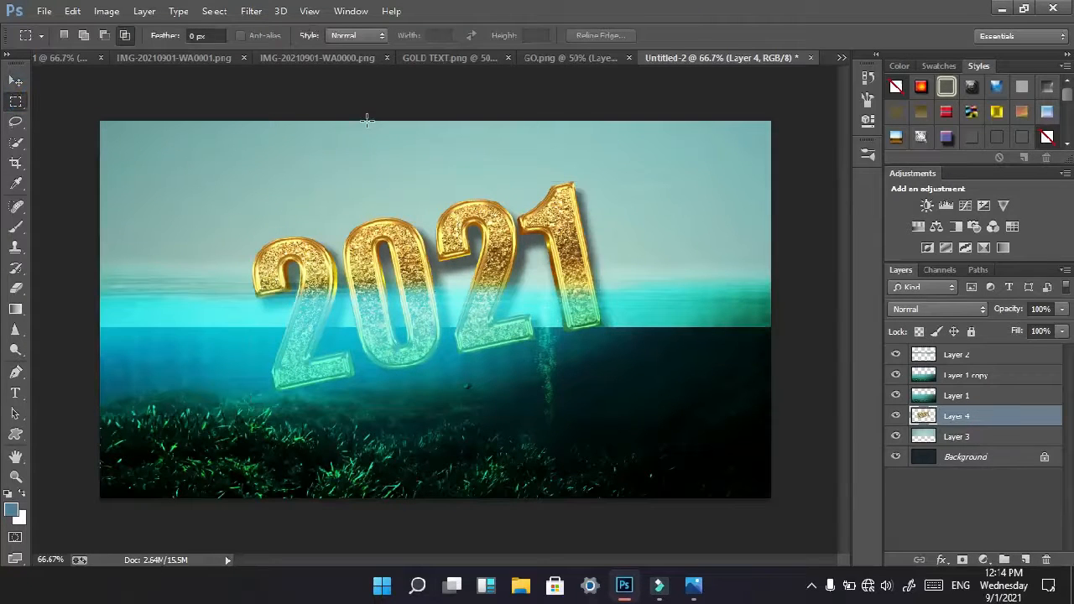